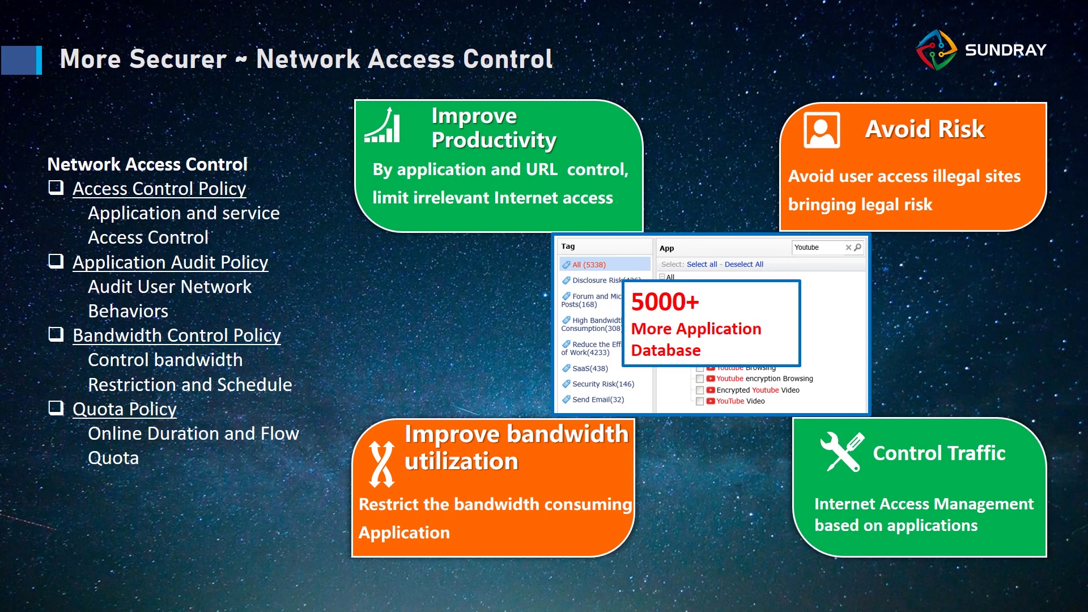
# End the slideshow and return to the editor at the Network Access Control slide.
pyautogui.press('Escape')
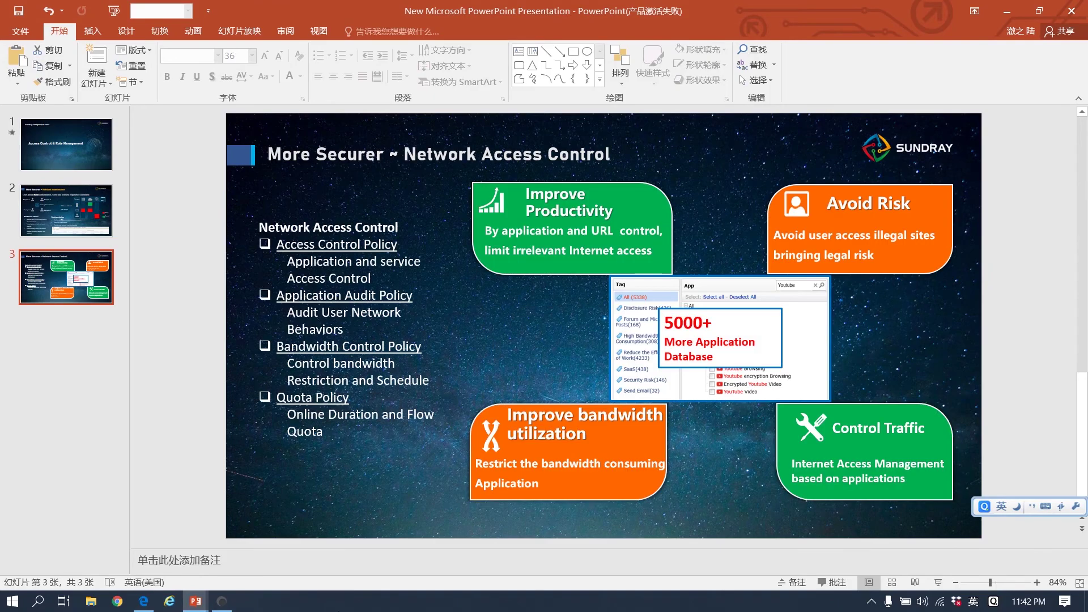
# In the browser's WLAN controller, show the Access Control Policy list under Authentication > Roles.
pyautogui.click(144, 600)
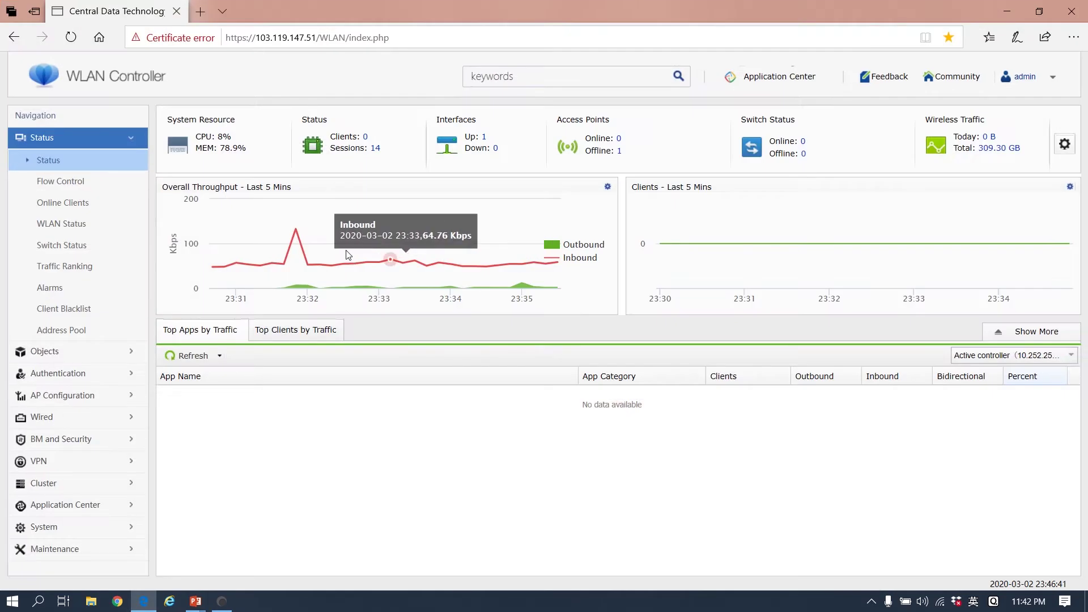
pyautogui.click(103, 380)
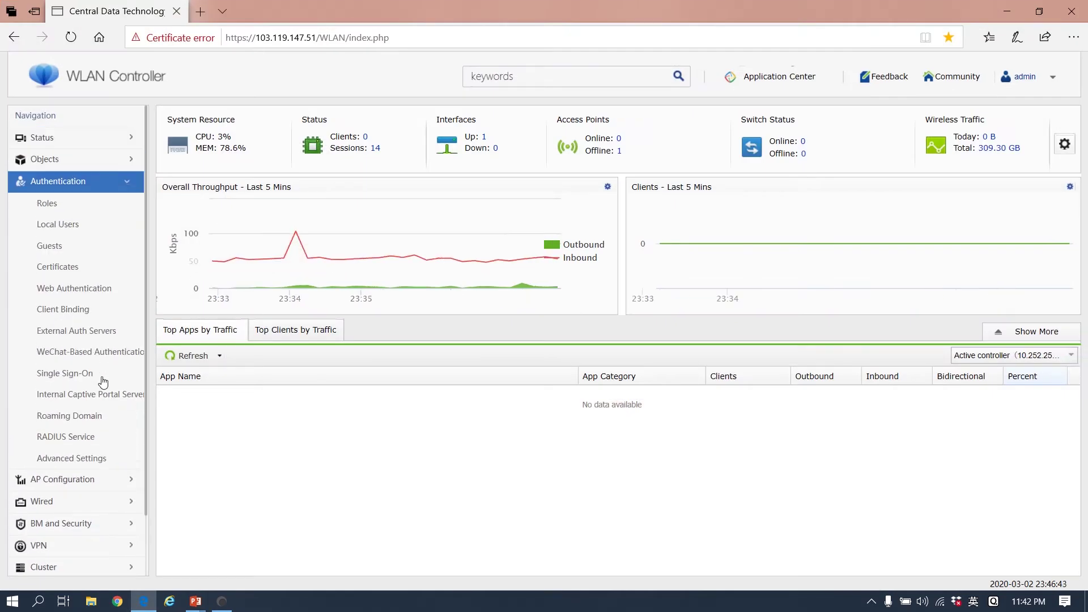
pyautogui.click(110, 208)
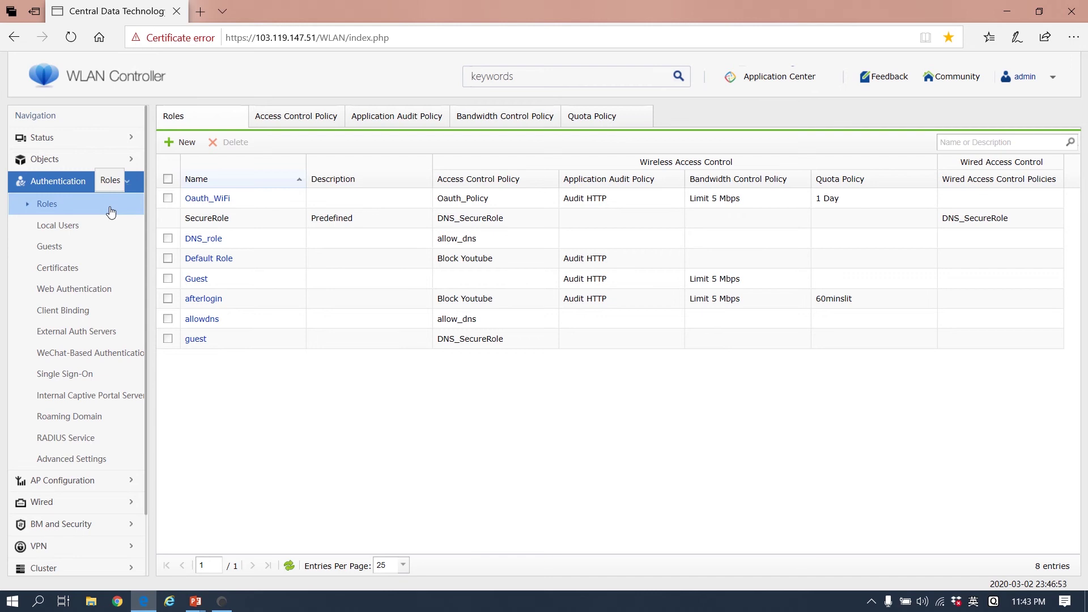
pyautogui.click(275, 129)
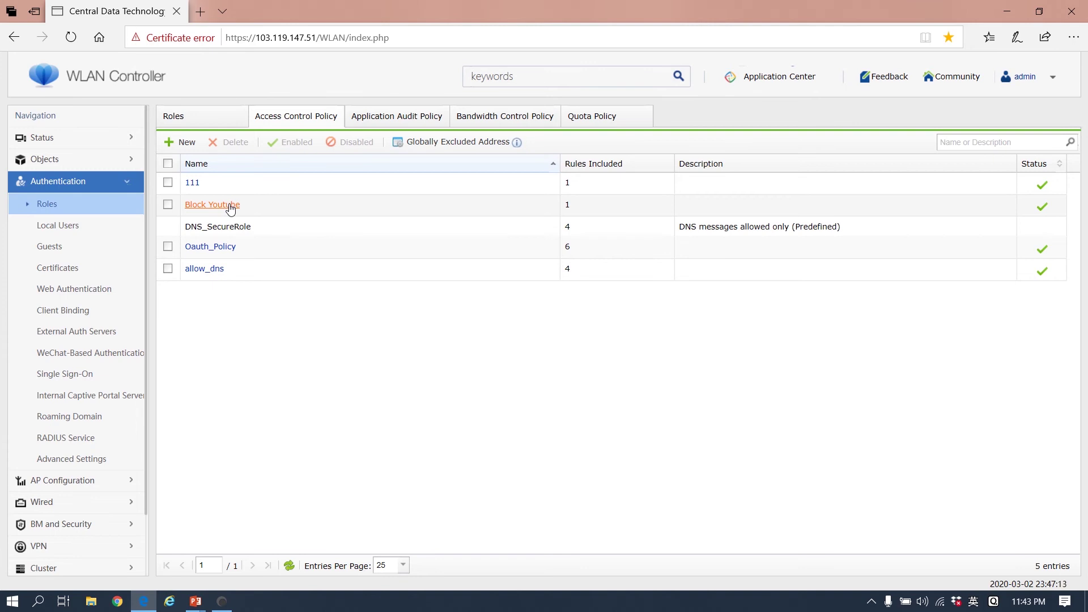
# Create policy BlockYoutube and add a rule matching all Youtube applications.
pyautogui.click(180, 142)
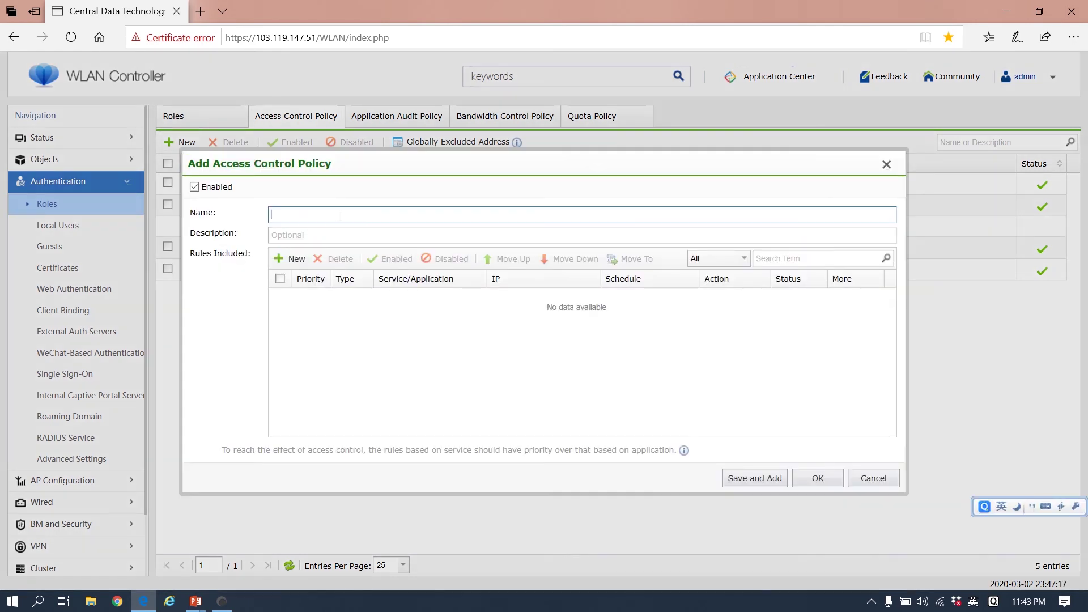
pyautogui.write('BlockYoutube')
pyautogui.click(290, 258)
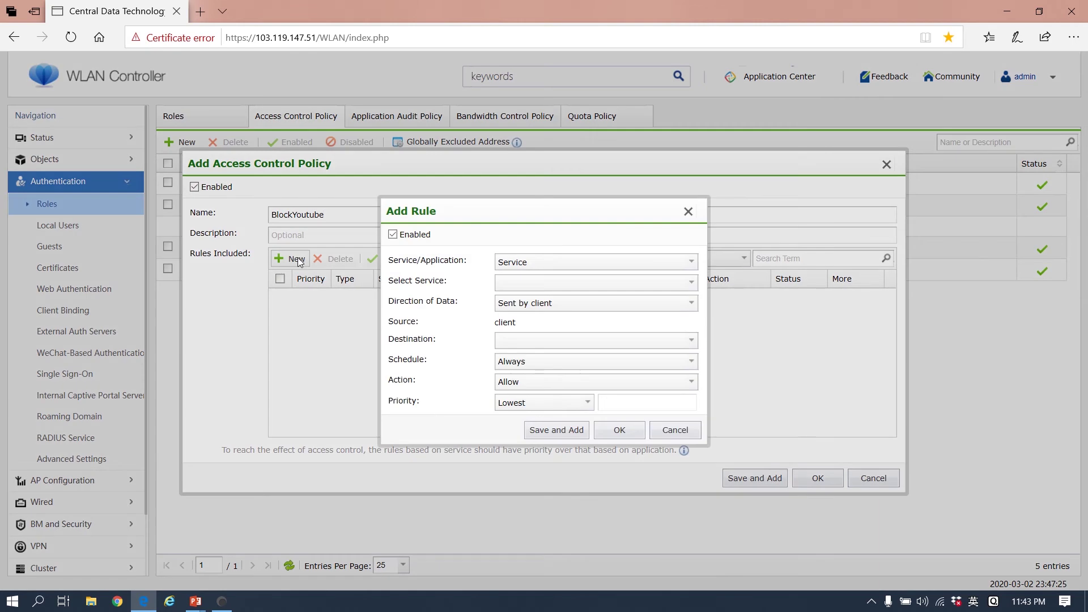
pyautogui.click(516, 263)
pyautogui.click(529, 293)
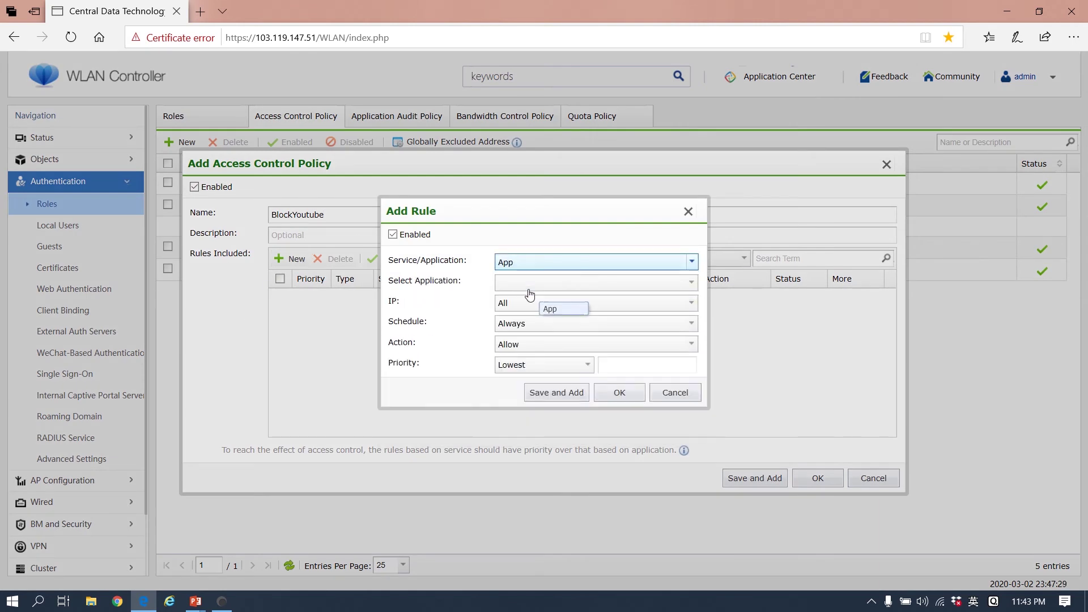
pyautogui.click(529, 286)
pyautogui.click(602, 153)
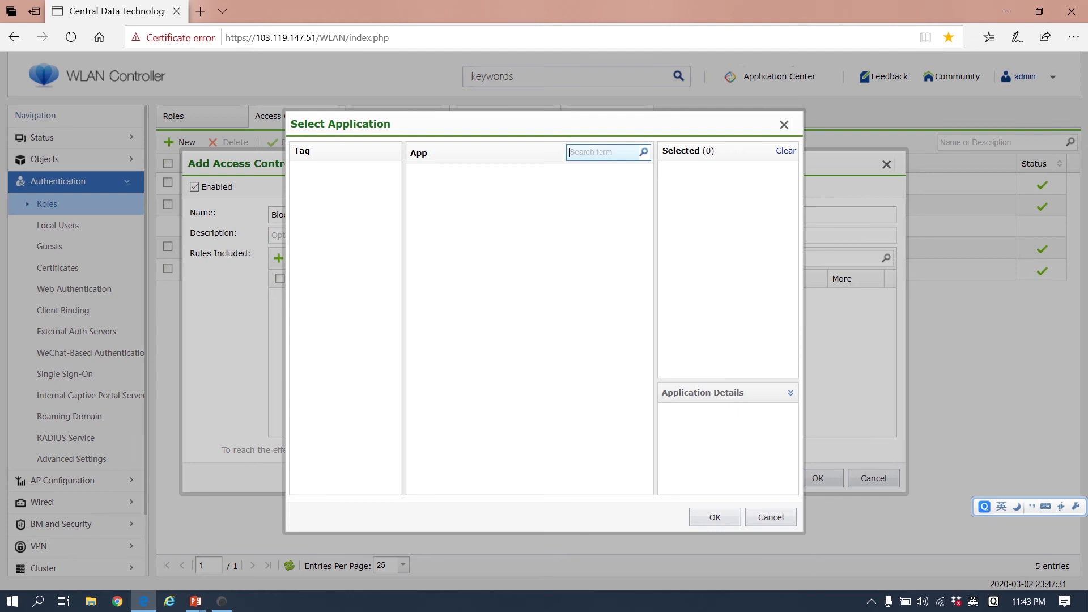
pyautogui.write('Youtube')
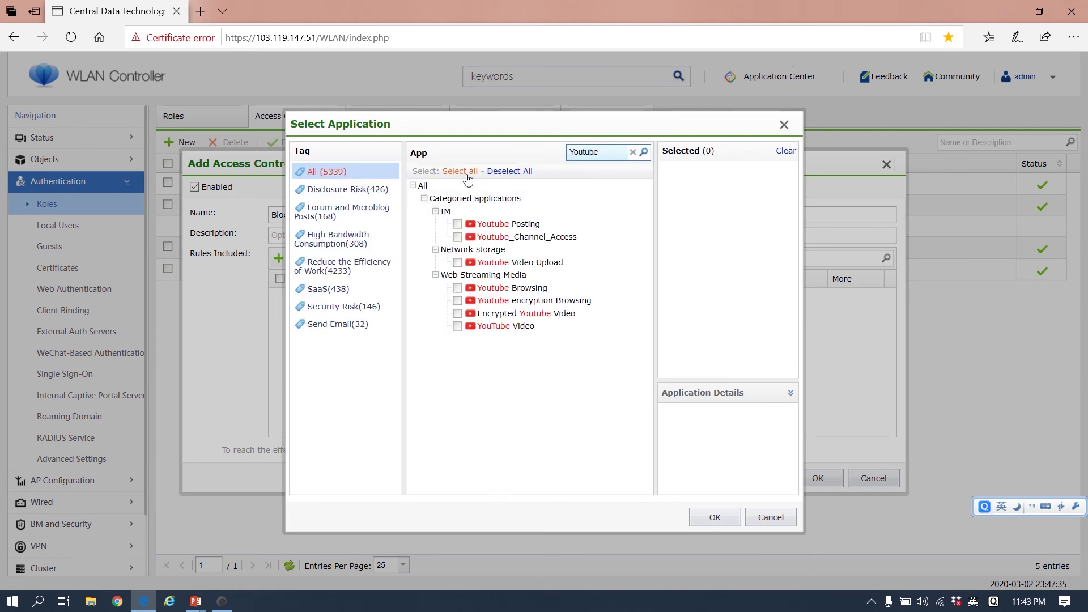
pyautogui.click(461, 171)
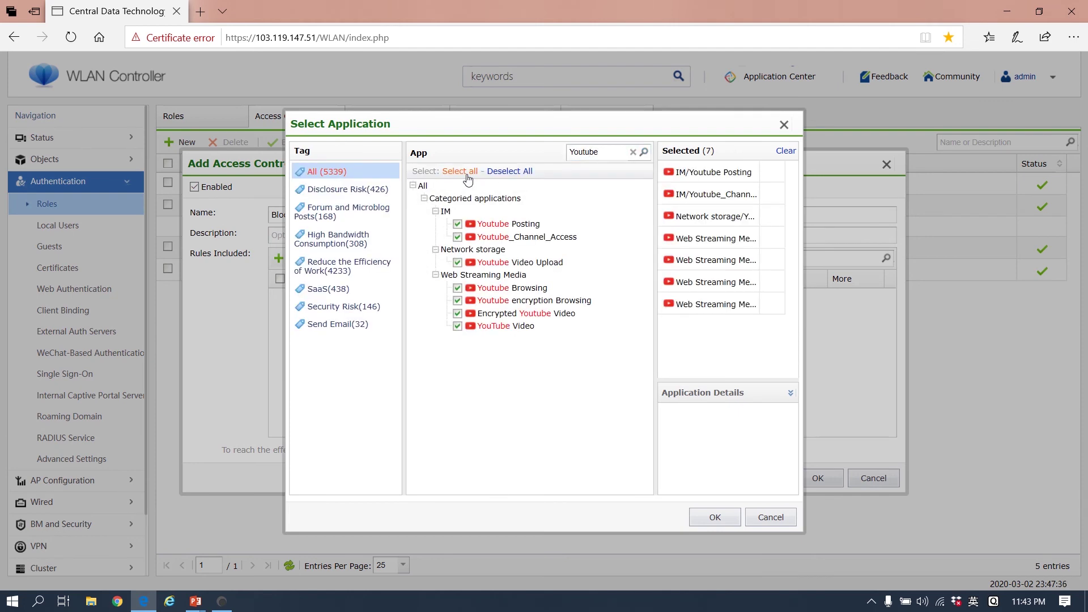
pyautogui.click(716, 516)
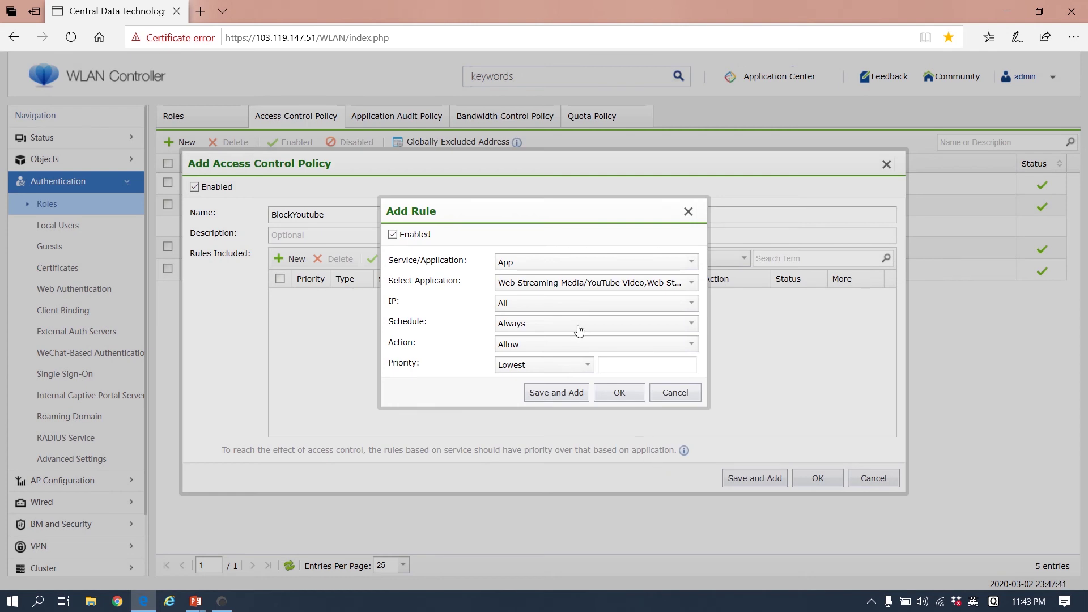
# Set the Youtube rule to IP All, schedule Always, action Deny, and save it.
pyautogui.click(516, 306)
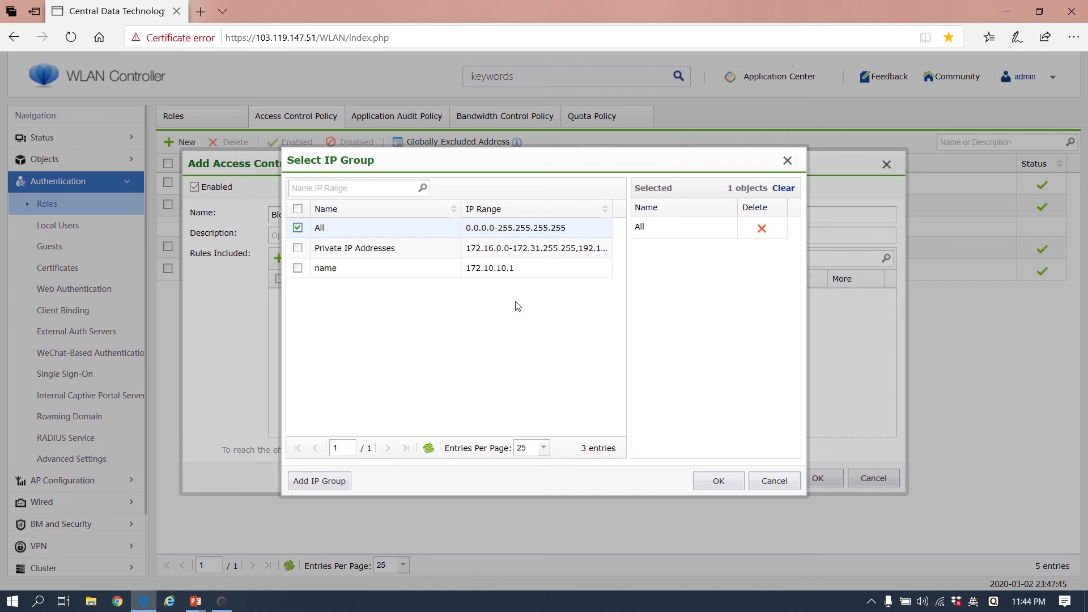
pyautogui.click(712, 480)
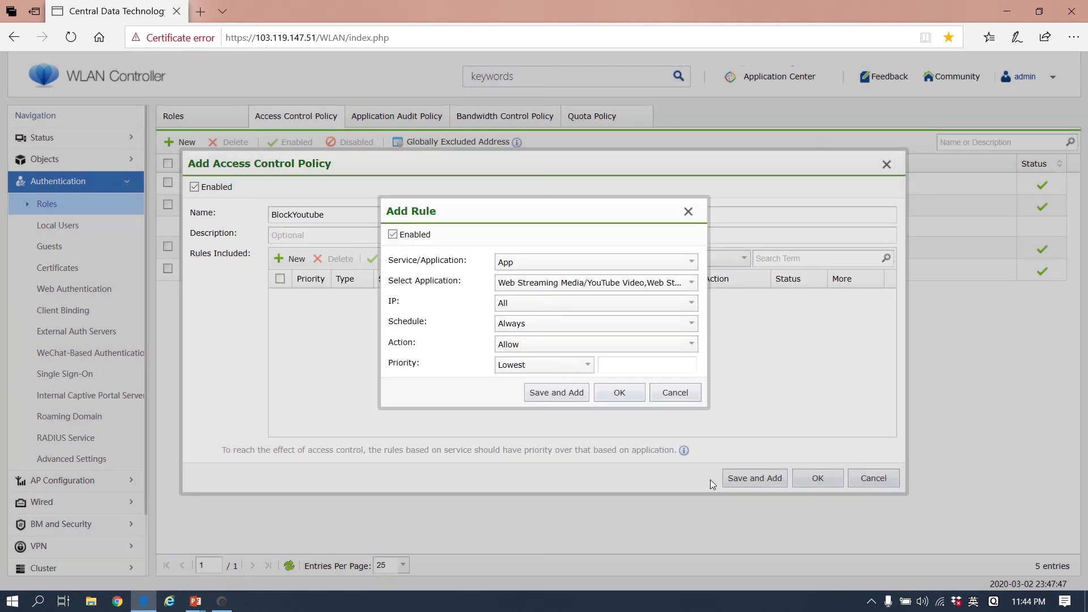
pyautogui.click(531, 332)
pyautogui.click(532, 332)
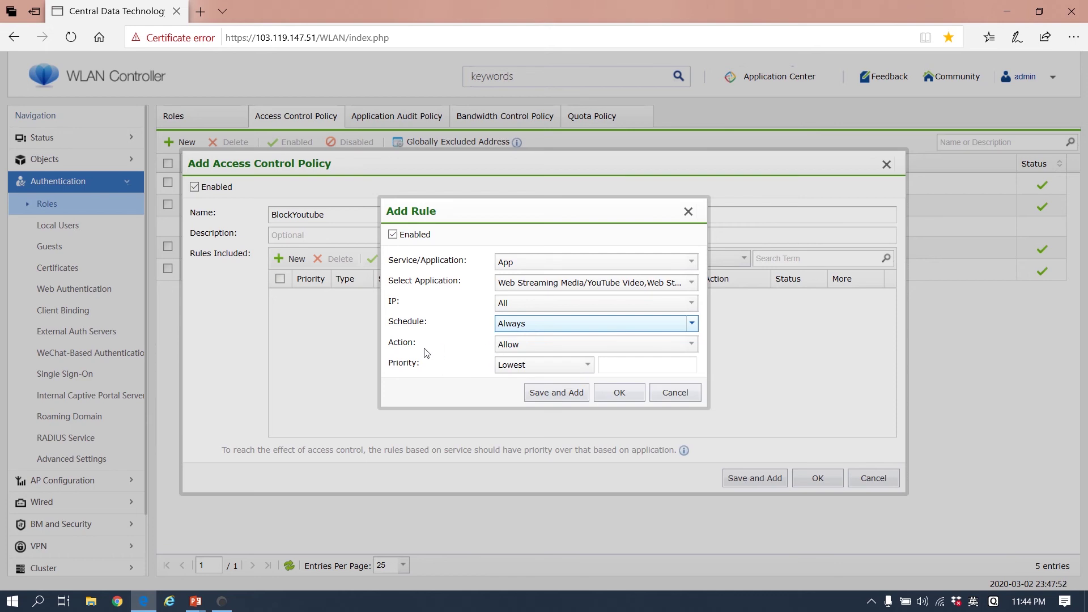
pyautogui.click(513, 348)
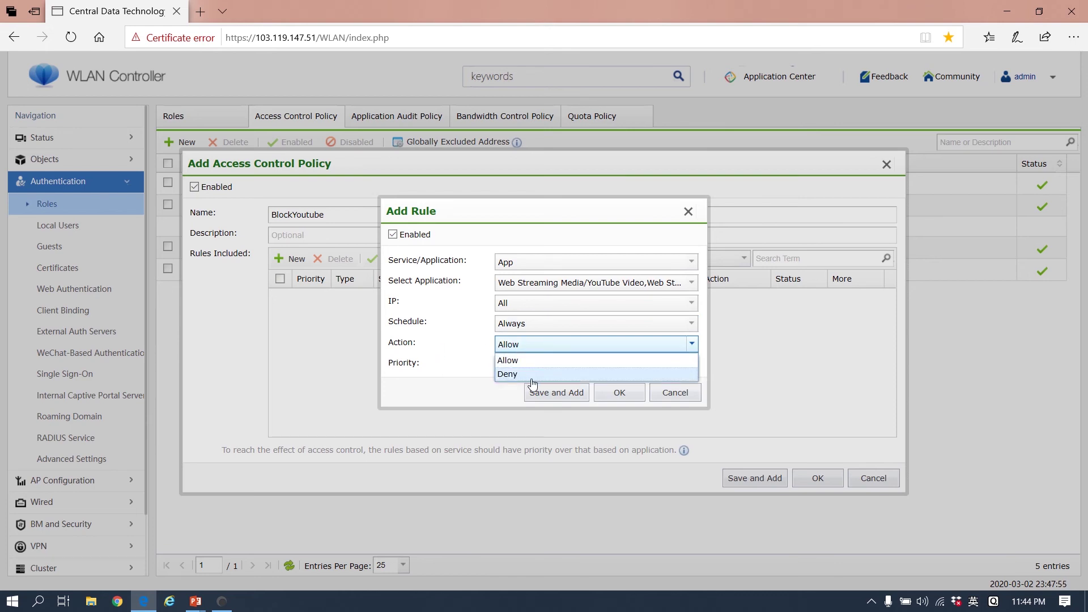
pyautogui.click(532, 375)
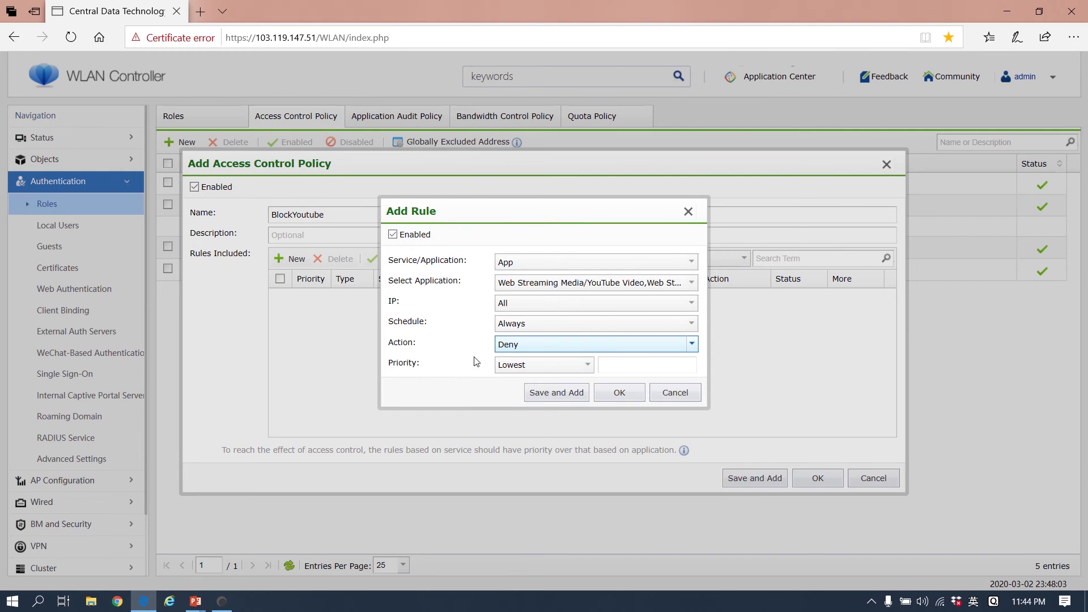
pyautogui.click(632, 396)
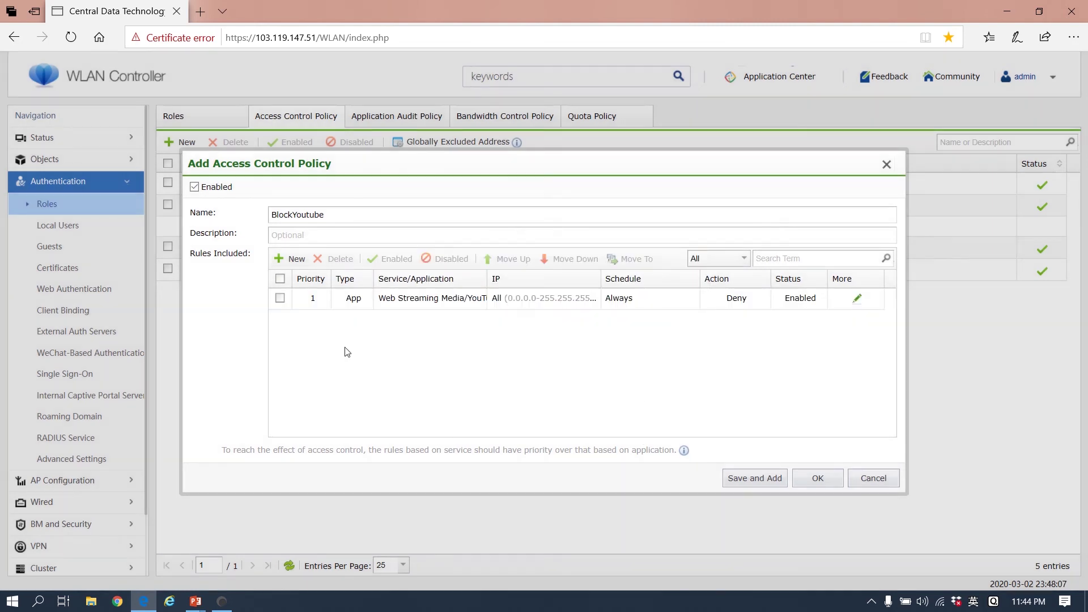
# Add a second rule with service PING and destination All.
pyautogui.click(292, 258)
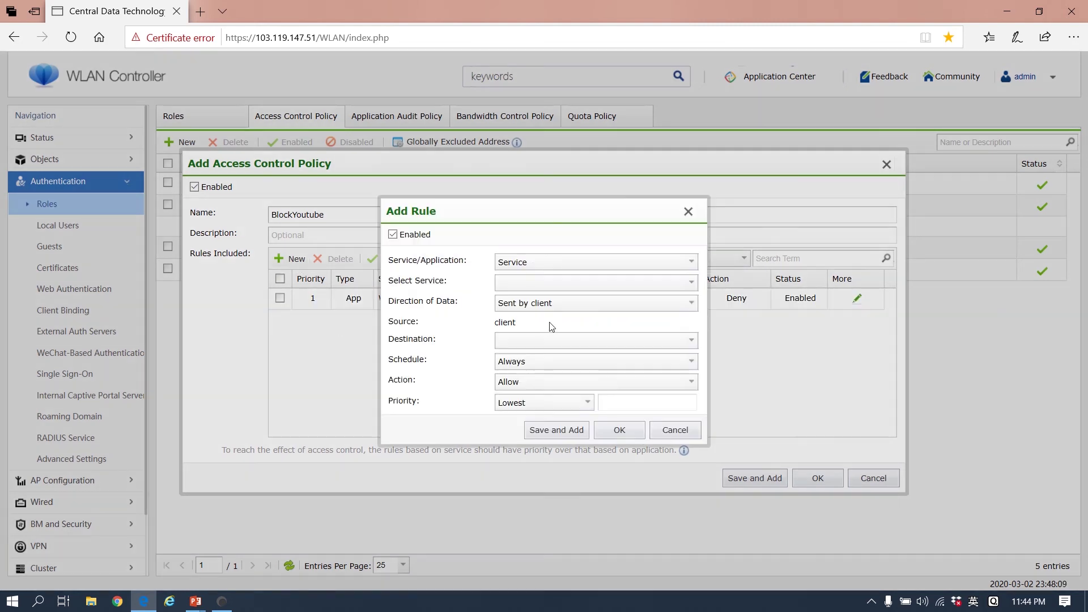
pyautogui.click(514, 288)
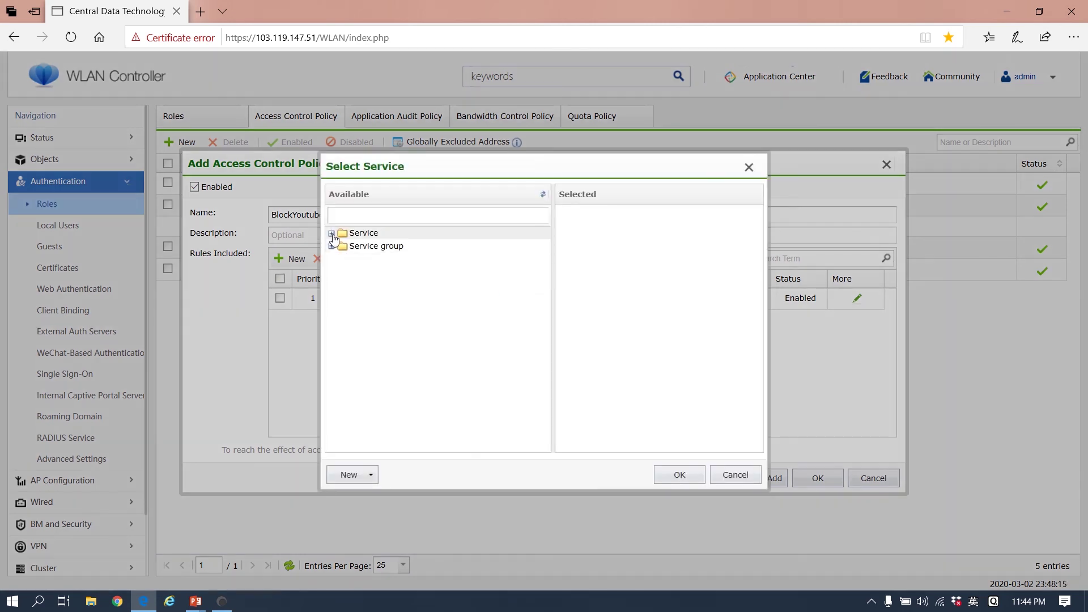
pyautogui.click(331, 233)
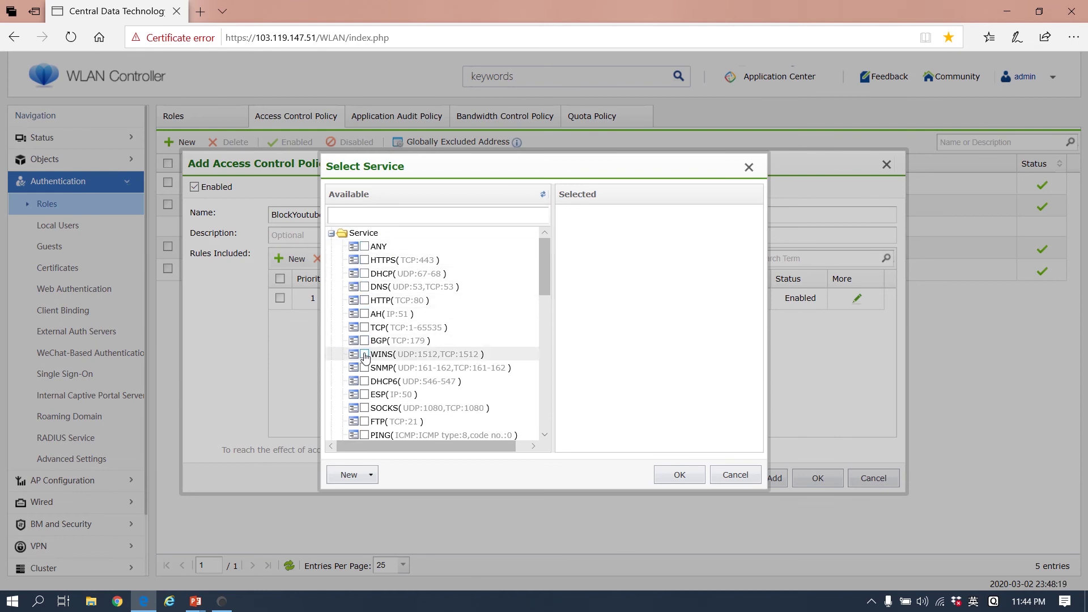
pyautogui.click(365, 436)
pyautogui.click(679, 474)
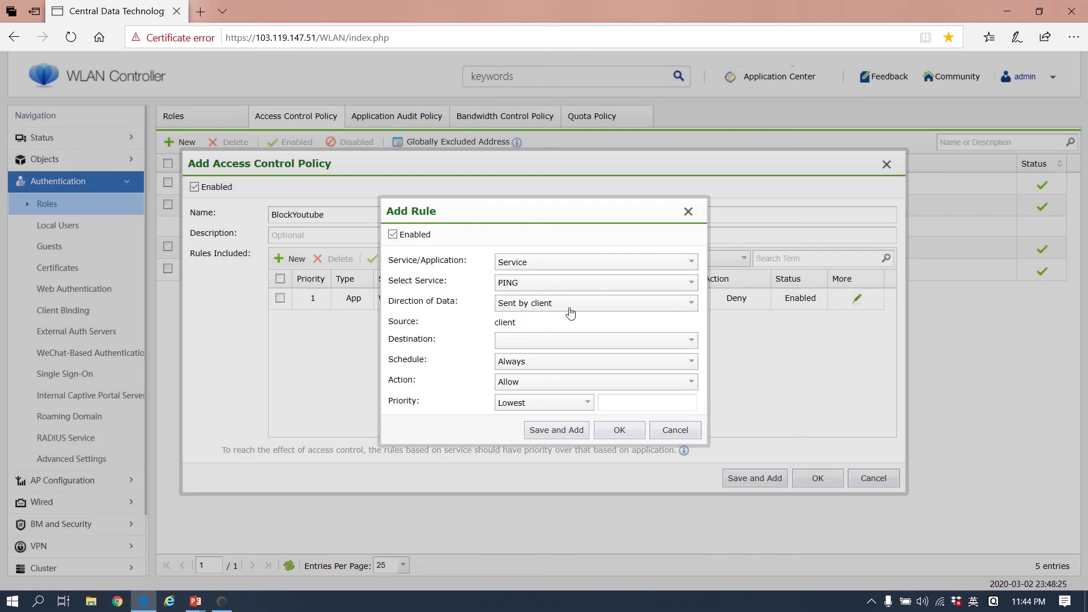
pyautogui.click(539, 343)
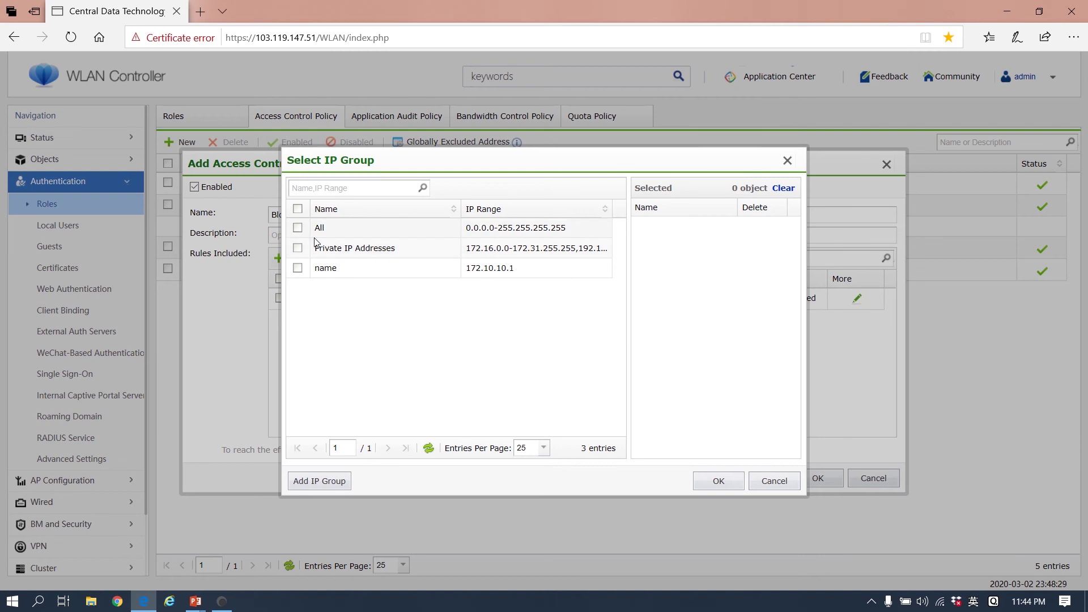
pyautogui.click(297, 227)
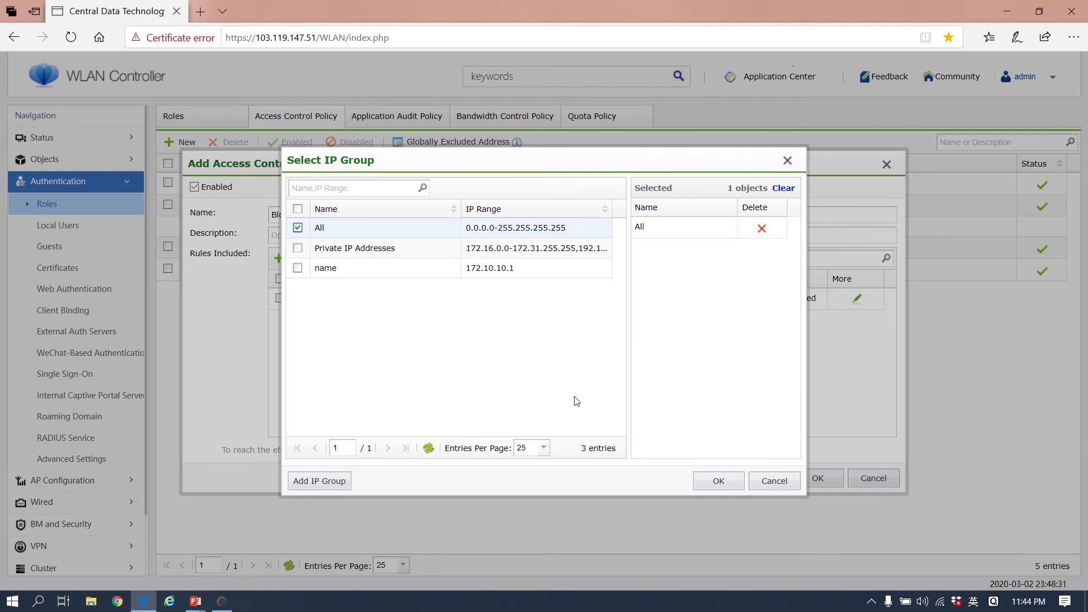
pyautogui.click(738, 486)
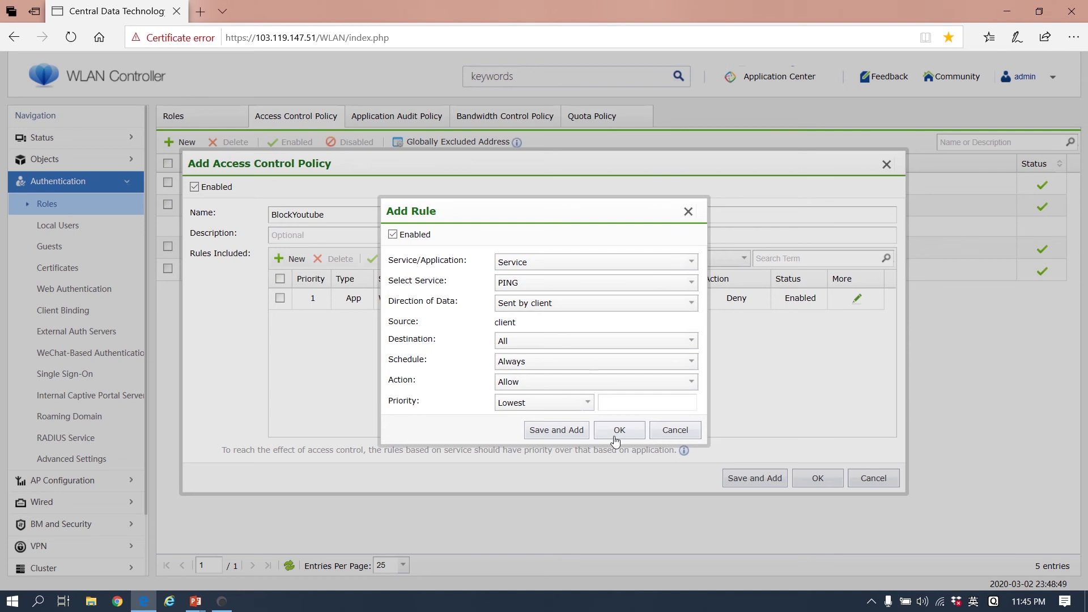
# Set the PING rule to Deny, save it, and save BlockYoutube with 2 rules.
pyautogui.click(607, 385)
pyautogui.click(592, 413)
pyautogui.click(620, 433)
pyautogui.click(818, 478)
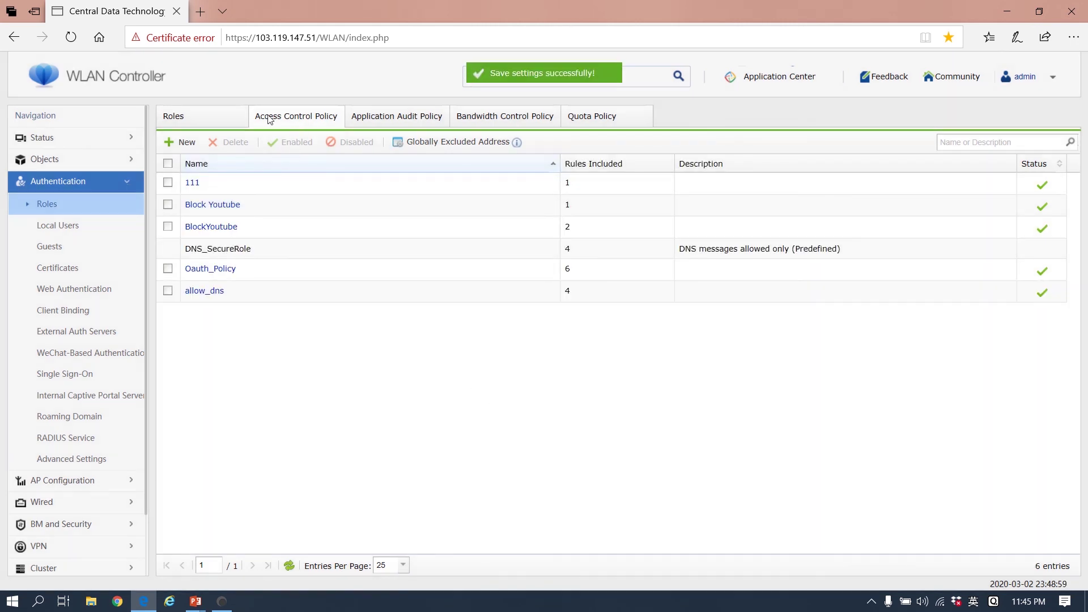
# Create audit policy 'Audit' logging webpage URLs and captions, webpage contents, and downloaded file names.
pyautogui.click(399, 119)
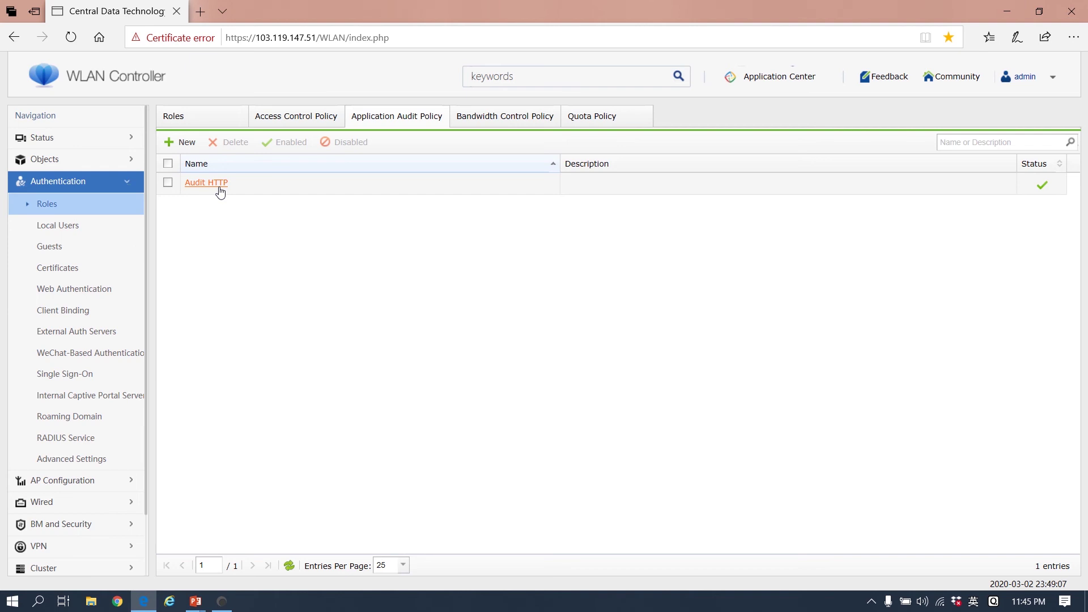
pyautogui.click(180, 142)
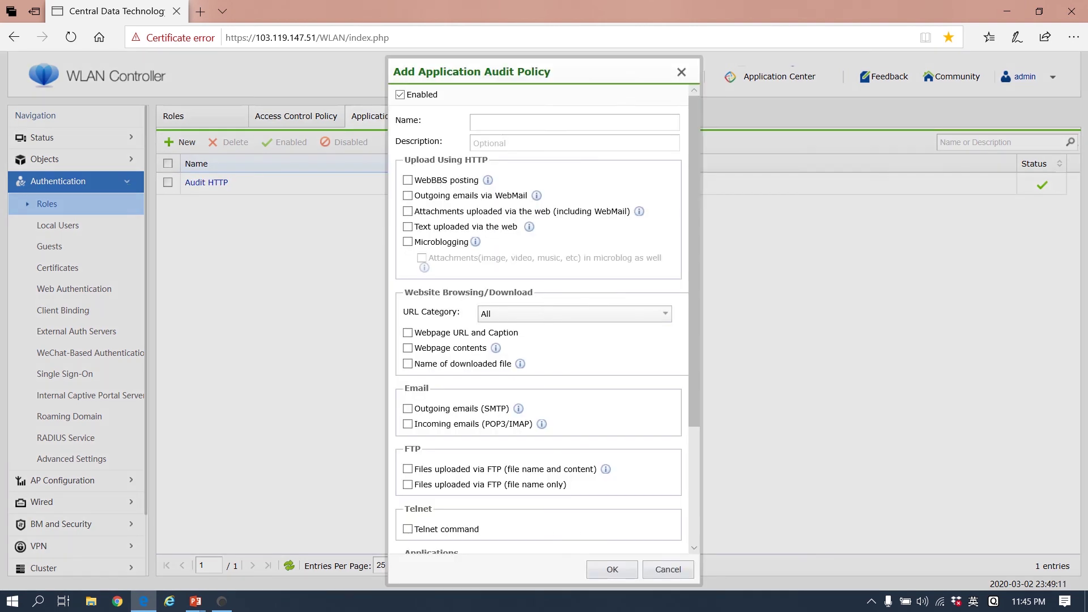
pyautogui.click(488, 122)
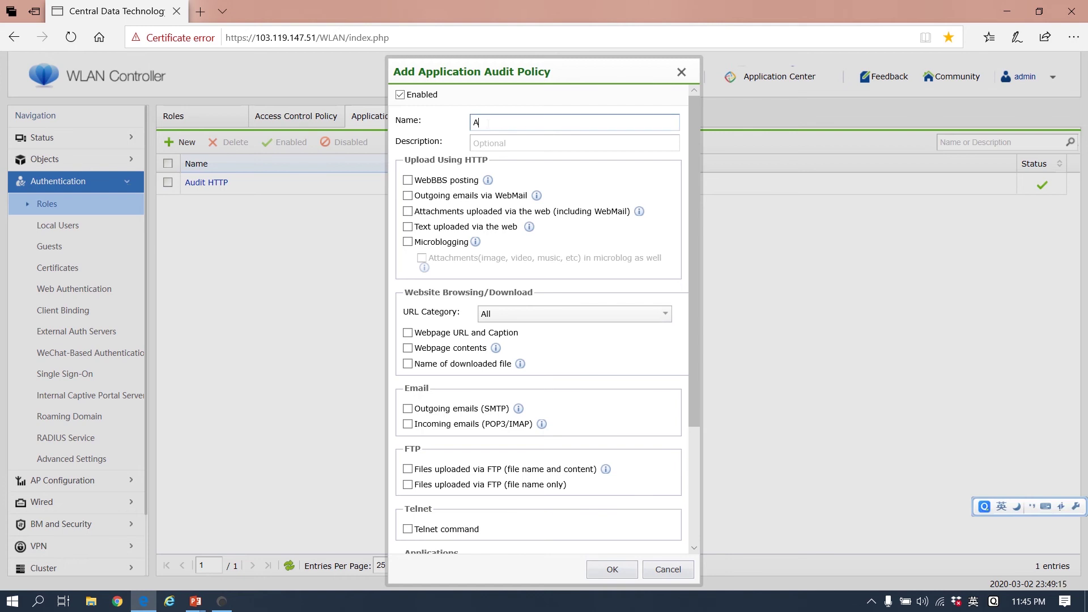
pyautogui.write('Ad')
pyautogui.press('BackSpace')
pyautogui.write('udit')
pyautogui.click(409, 334)
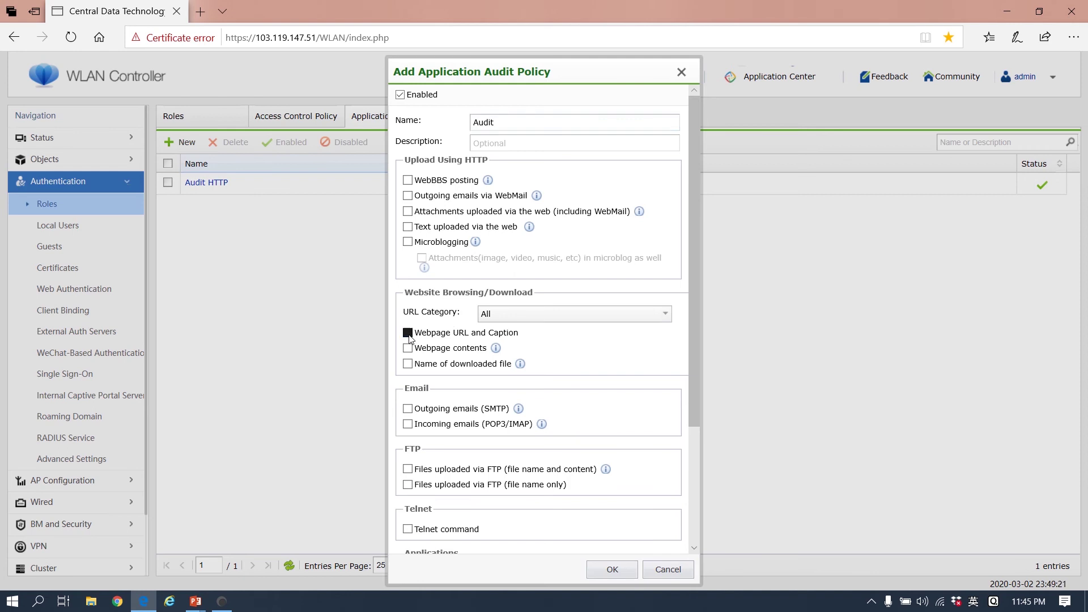
pyautogui.click(408, 349)
pyautogui.click(408, 364)
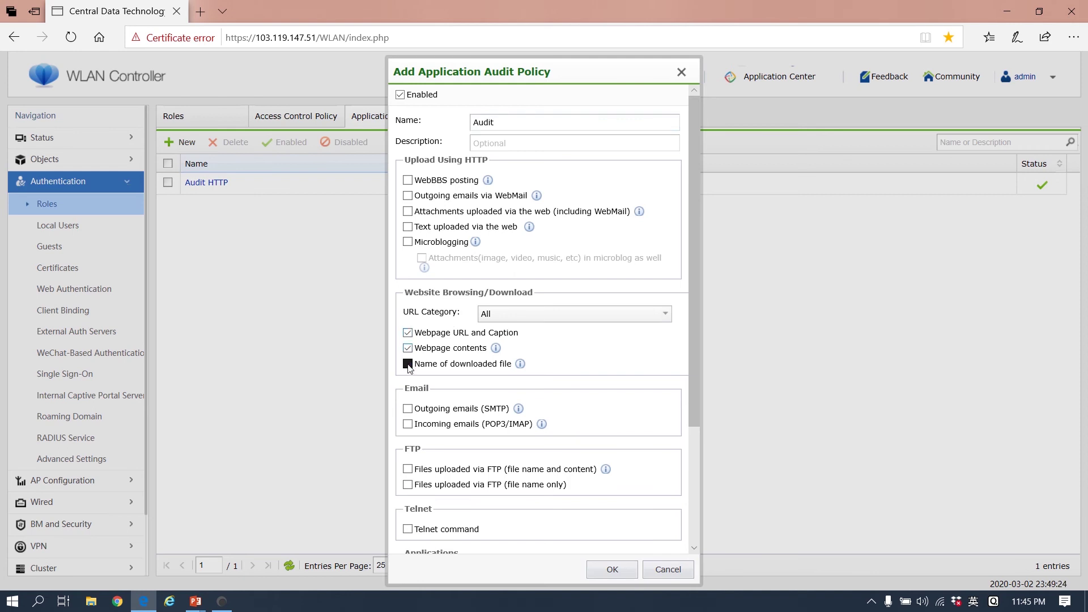
pyautogui.click(622, 570)
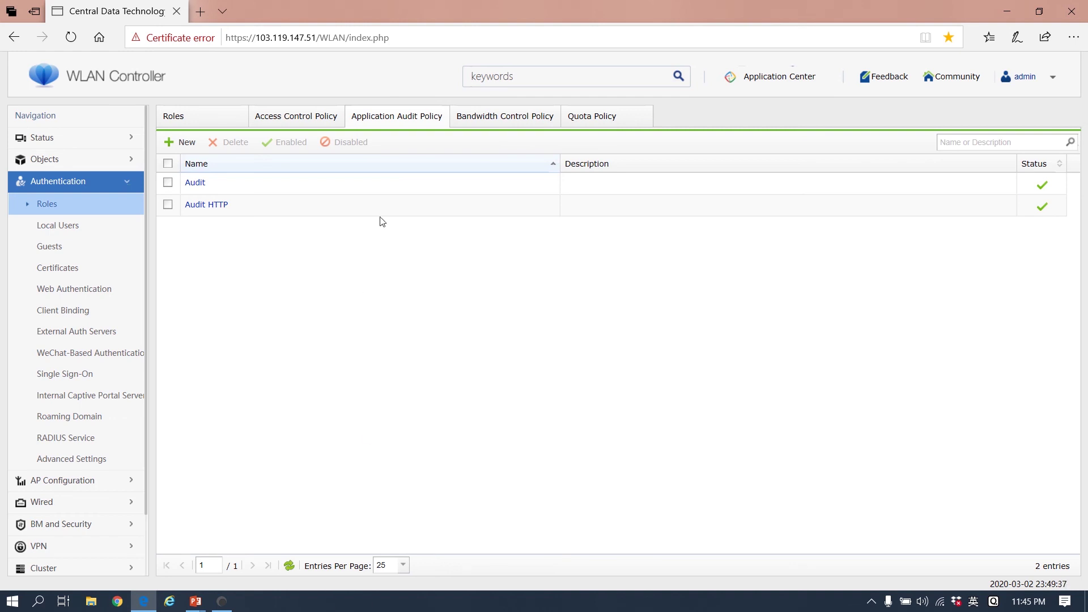
# Review the saved Audit policy, then show the Bandwidth Control Policy list.
pyautogui.click(200, 184)
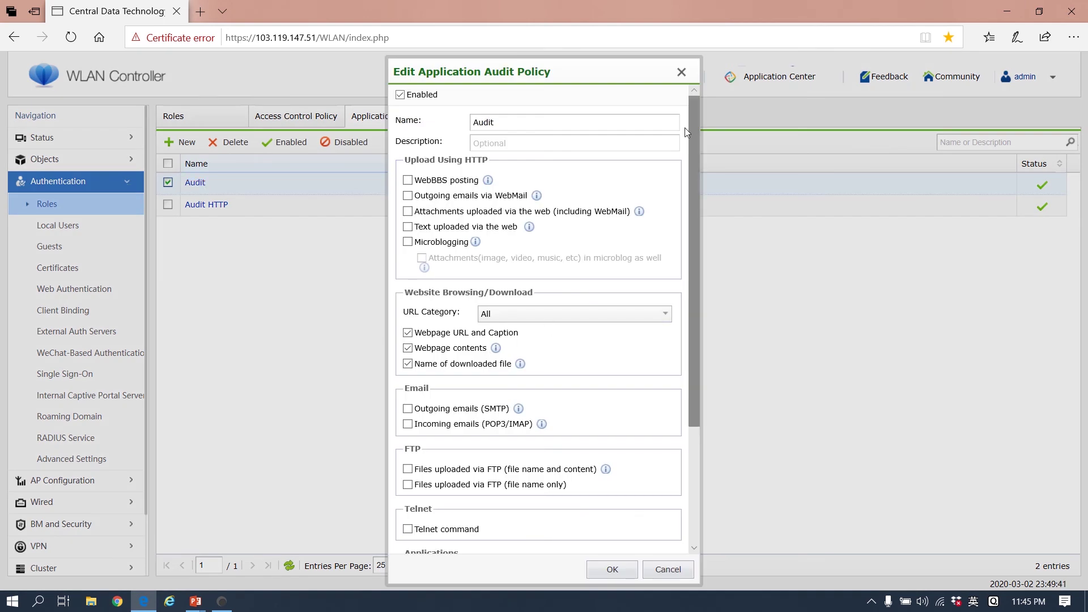
pyautogui.click(680, 72)
pyautogui.click(509, 112)
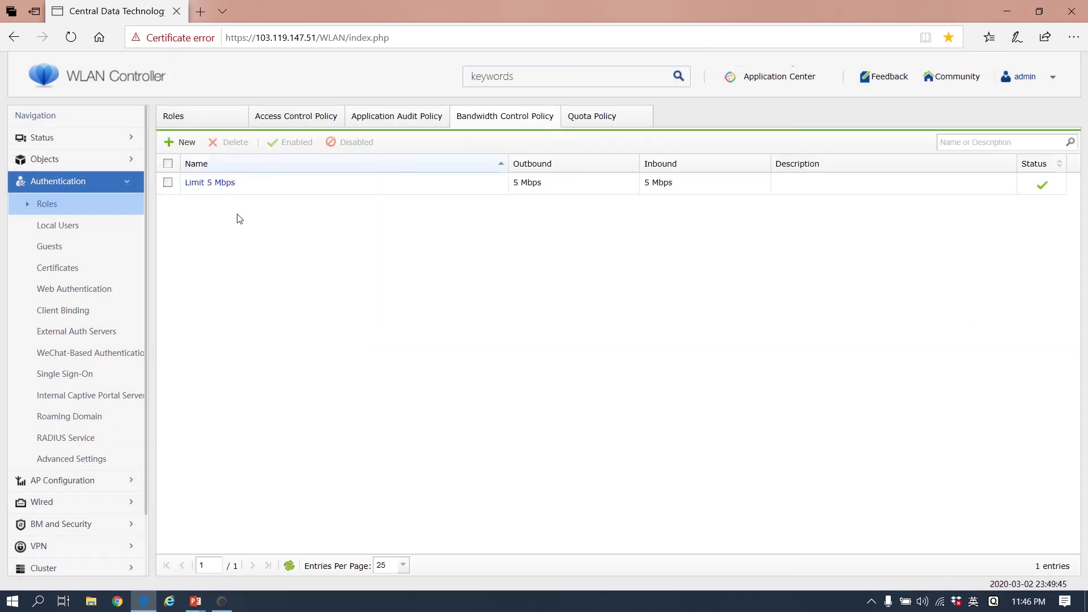
pyautogui.click(221, 183)
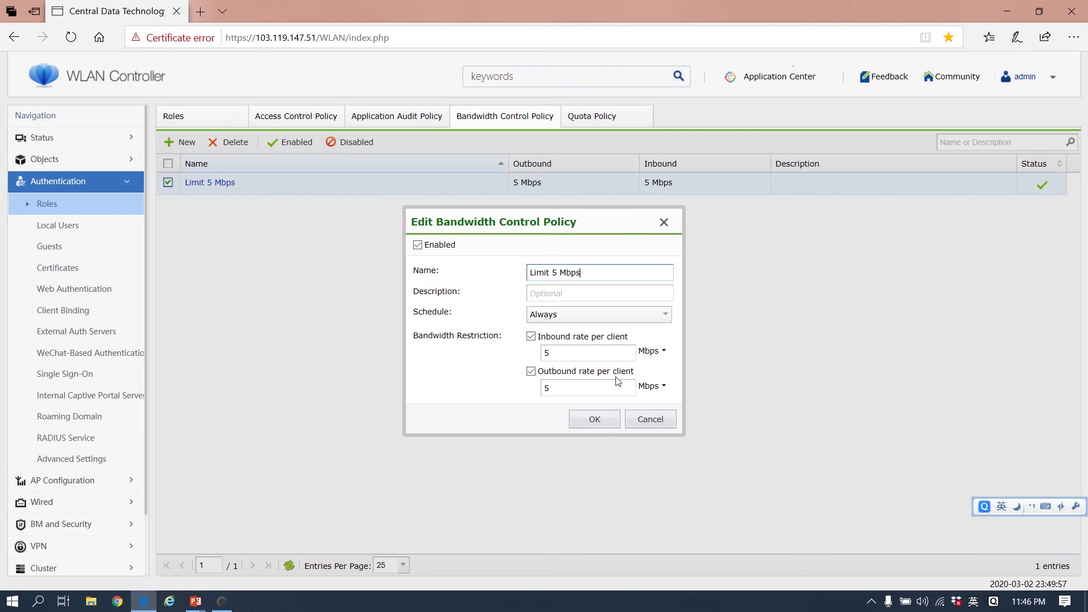
pyautogui.click(663, 222)
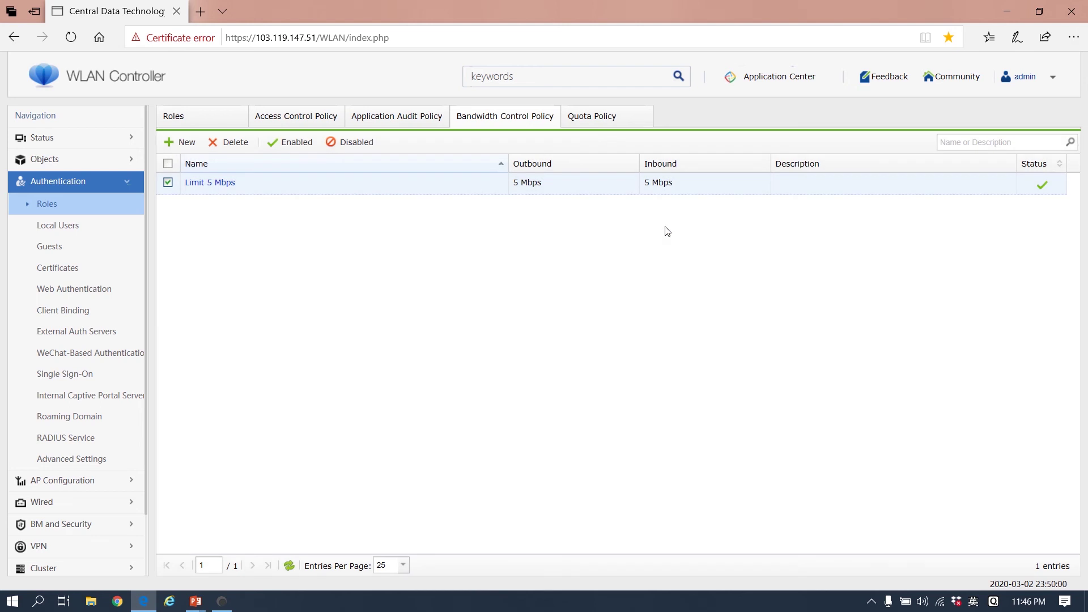
# Create quota policy 1H1G with a 60-minute online duration limit.
pyautogui.click(601, 115)
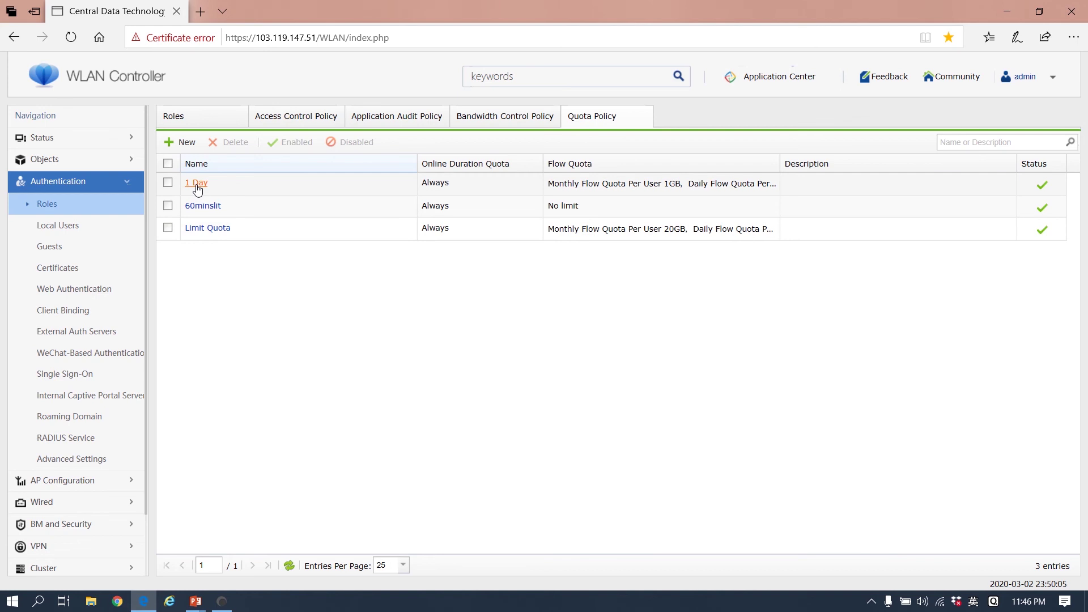
pyautogui.click(185, 143)
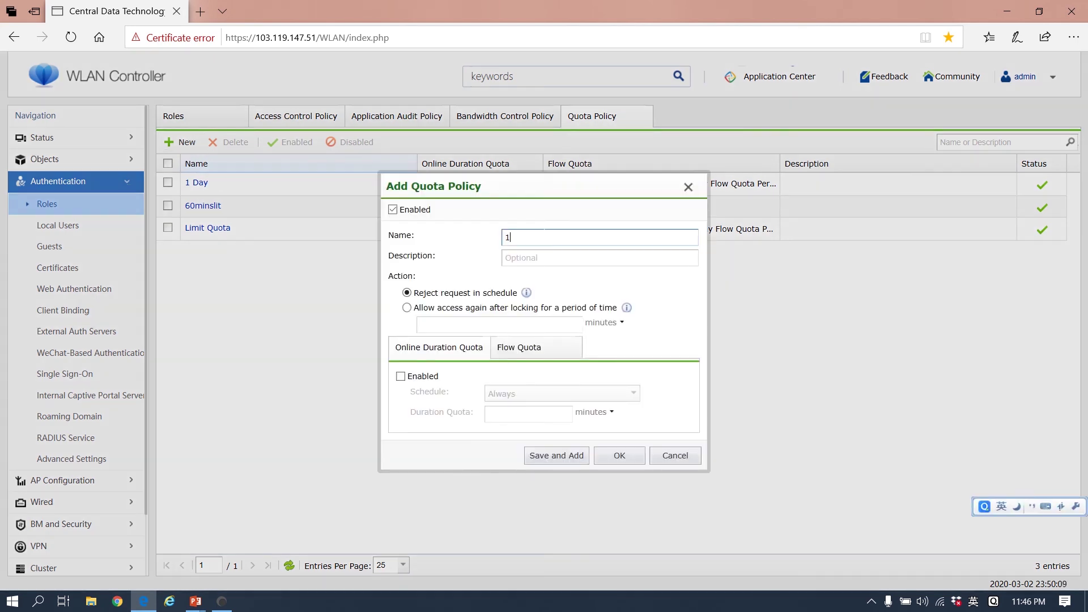
pyautogui.write('1H1G')
pyautogui.click(401, 377)
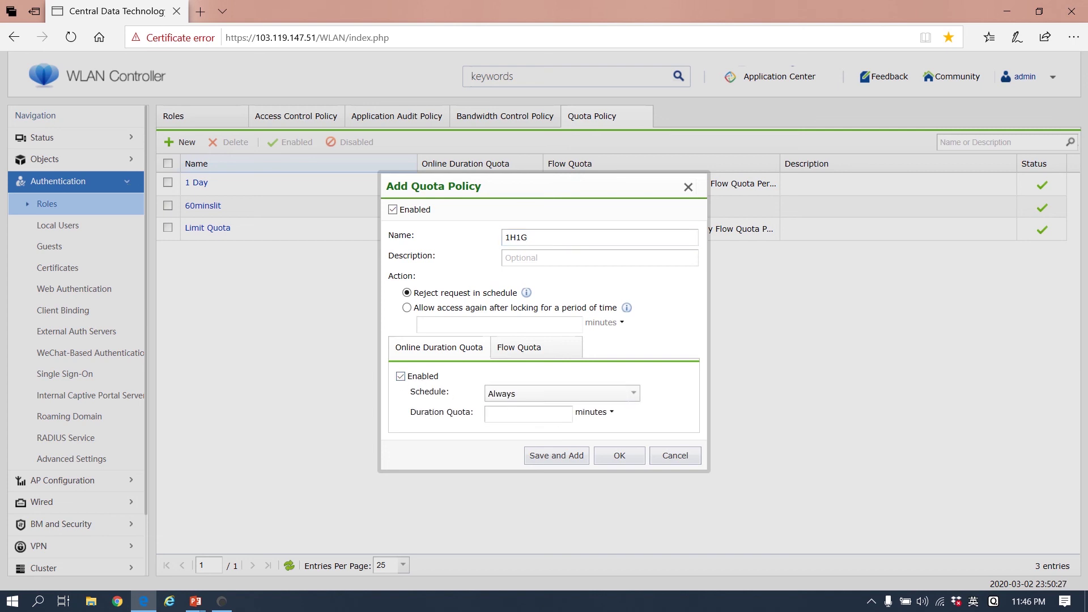
pyautogui.click(514, 413)
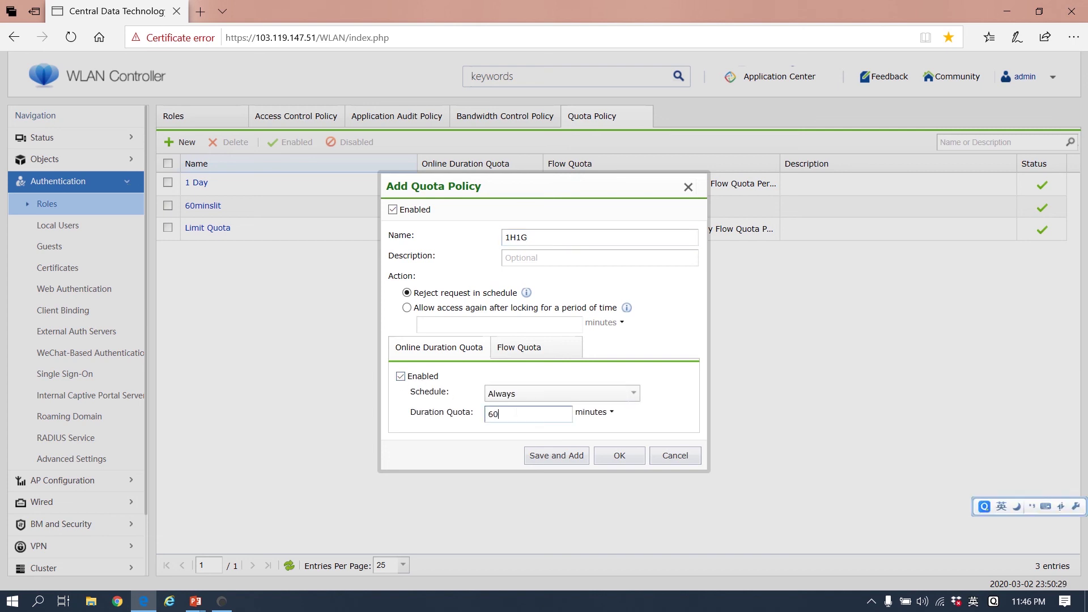
# Add a 1 GB daily flow quota, save 1H1G, and return to the roles list.
pyautogui.click(528, 346)
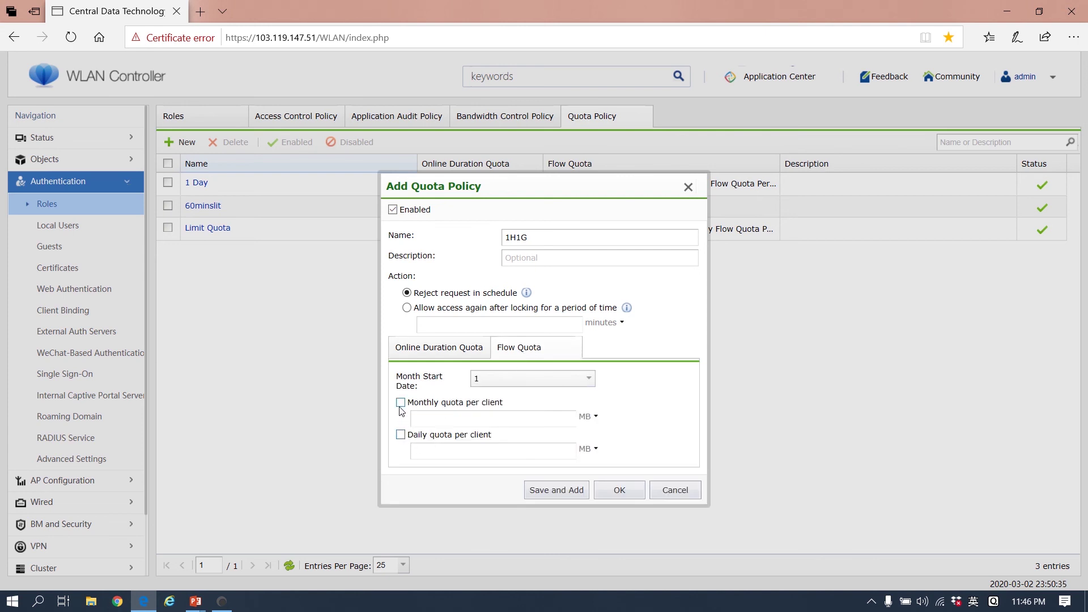
pyautogui.click(401, 435)
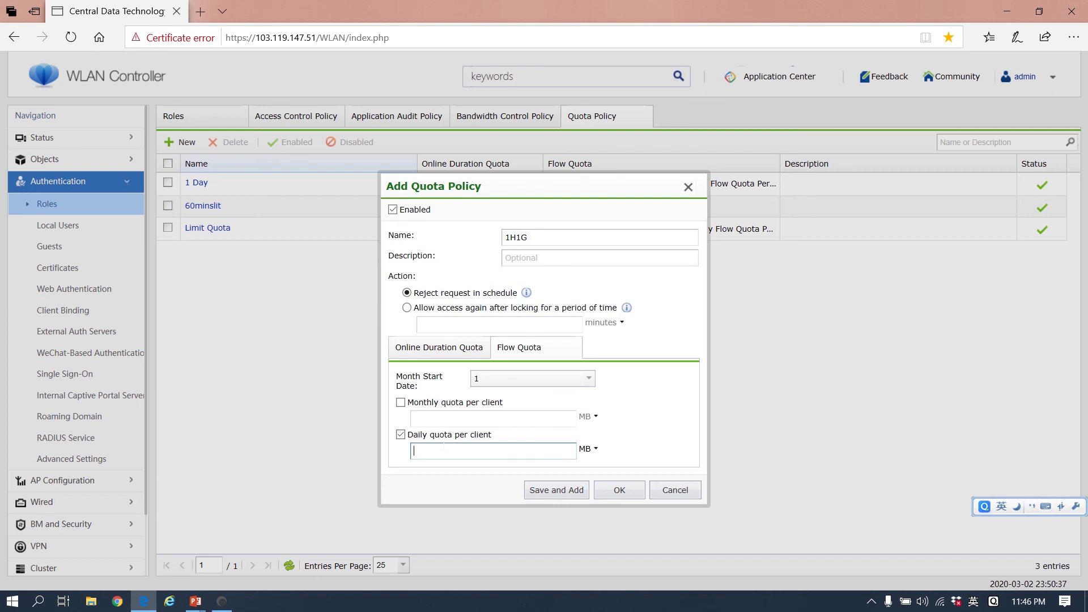
pyautogui.click(590, 458)
pyautogui.click(591, 450)
pyautogui.click(595, 476)
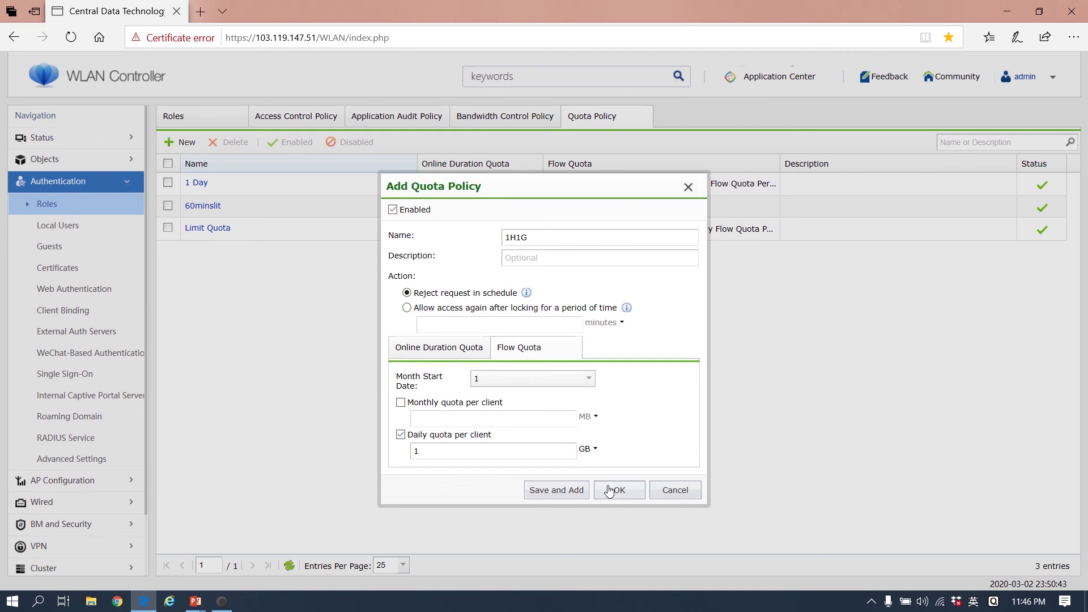
pyautogui.click(608, 489)
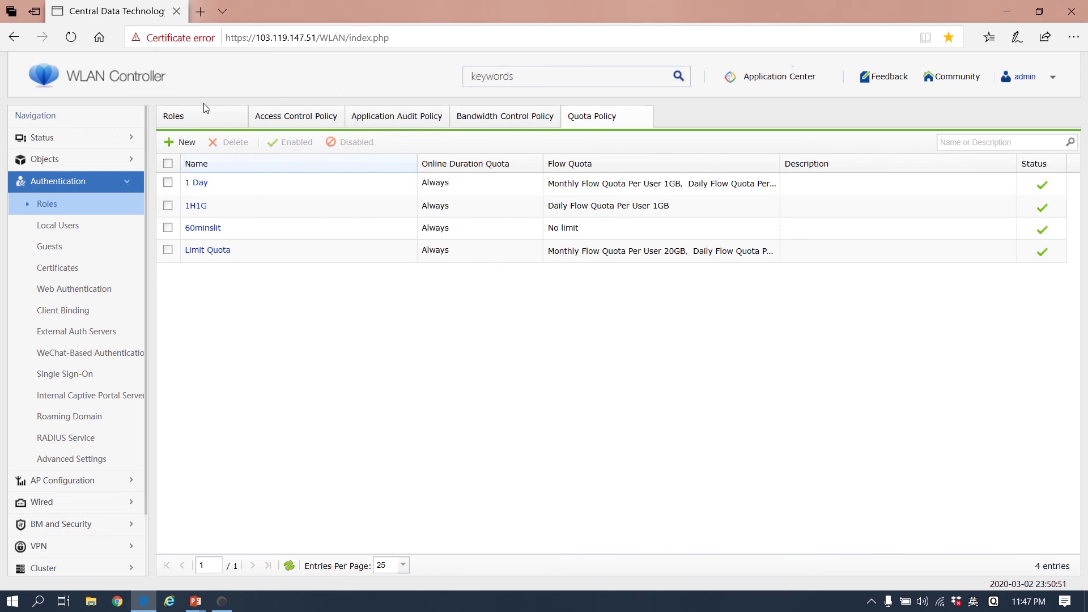
pyautogui.click(200, 118)
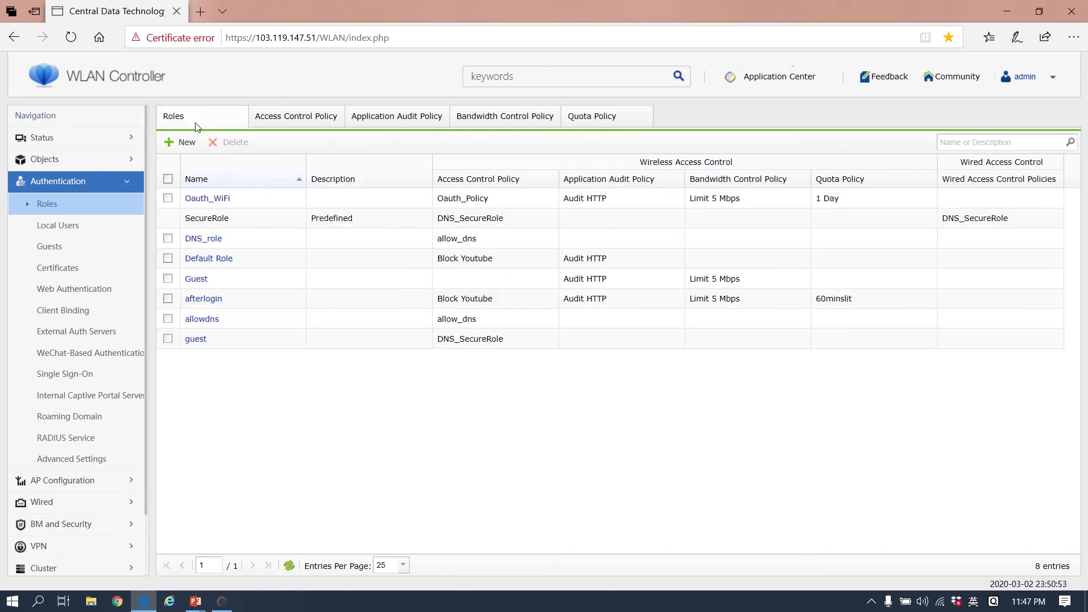
# Start a new role NEWROLE with BlockYoutube as its access control policy.
pyautogui.click(185, 142)
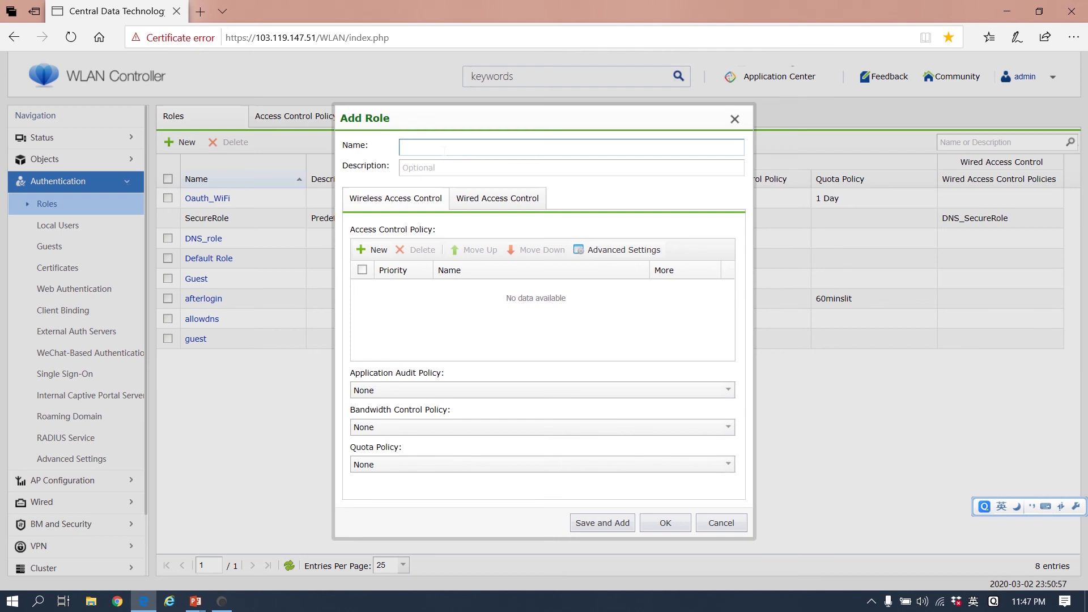
pyautogui.write('NEWROLE')
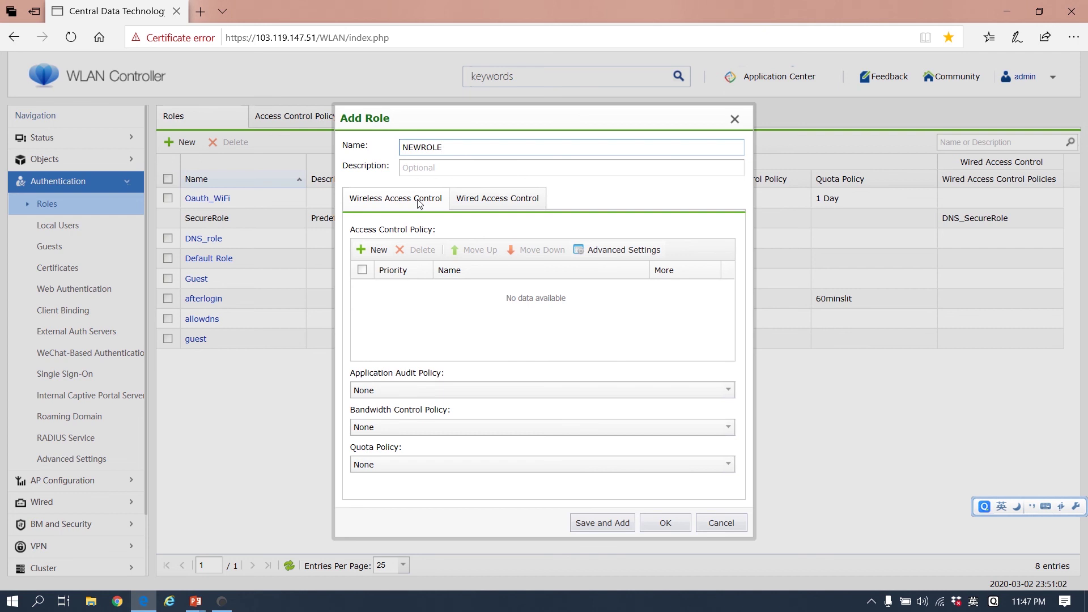
pyautogui.click(376, 252)
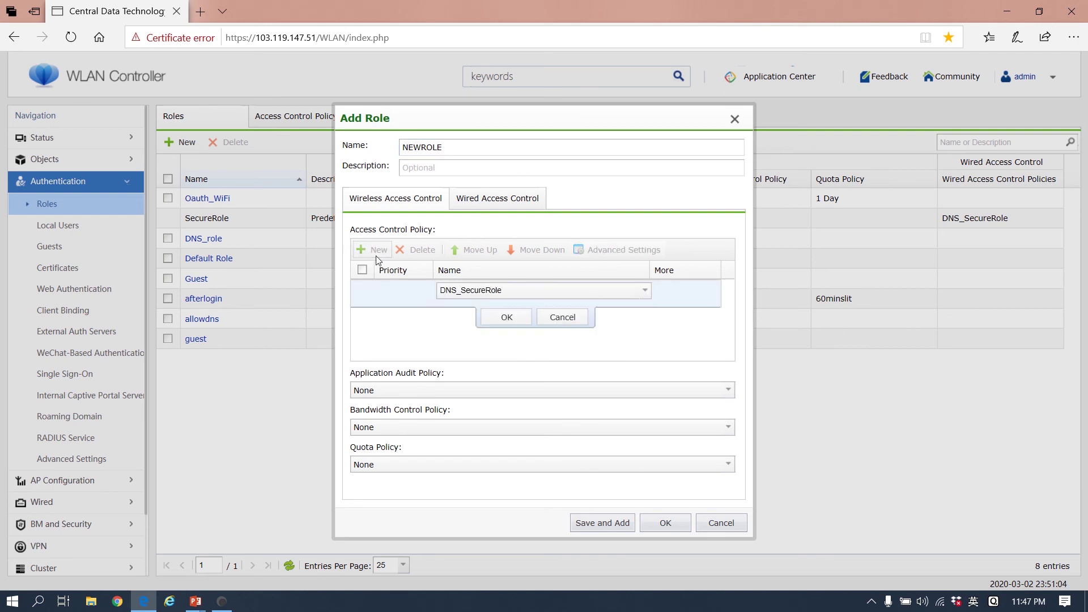
pyautogui.click(484, 290)
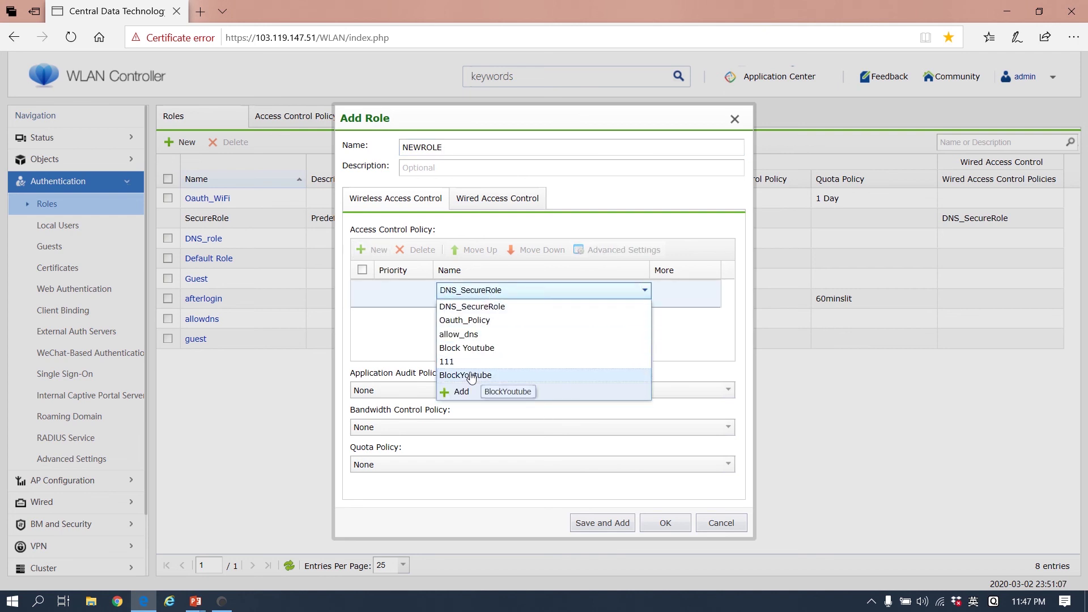
pyautogui.click(470, 376)
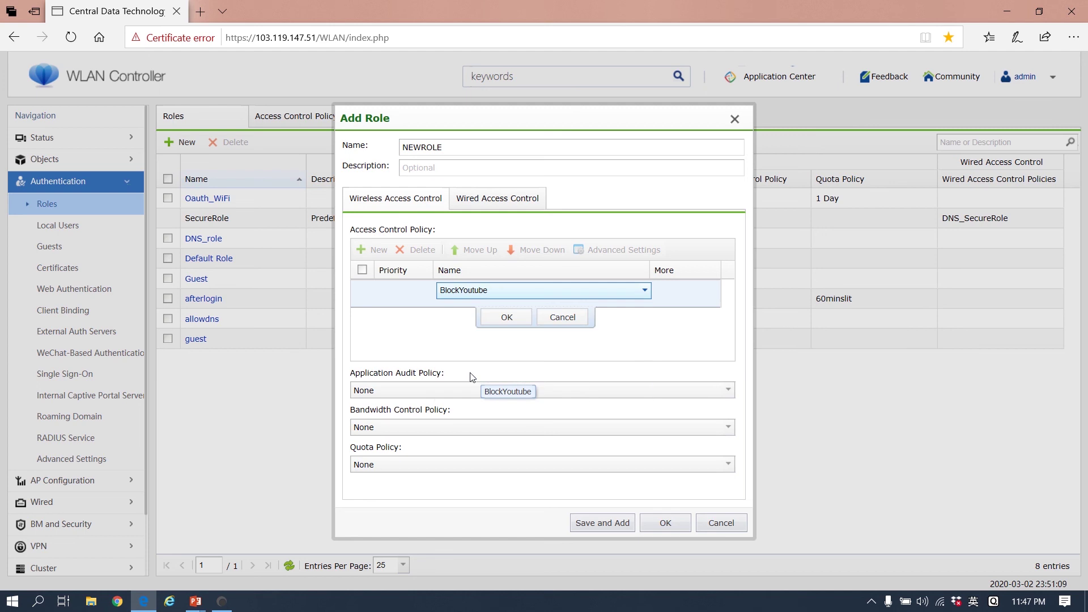
pyautogui.click(505, 319)
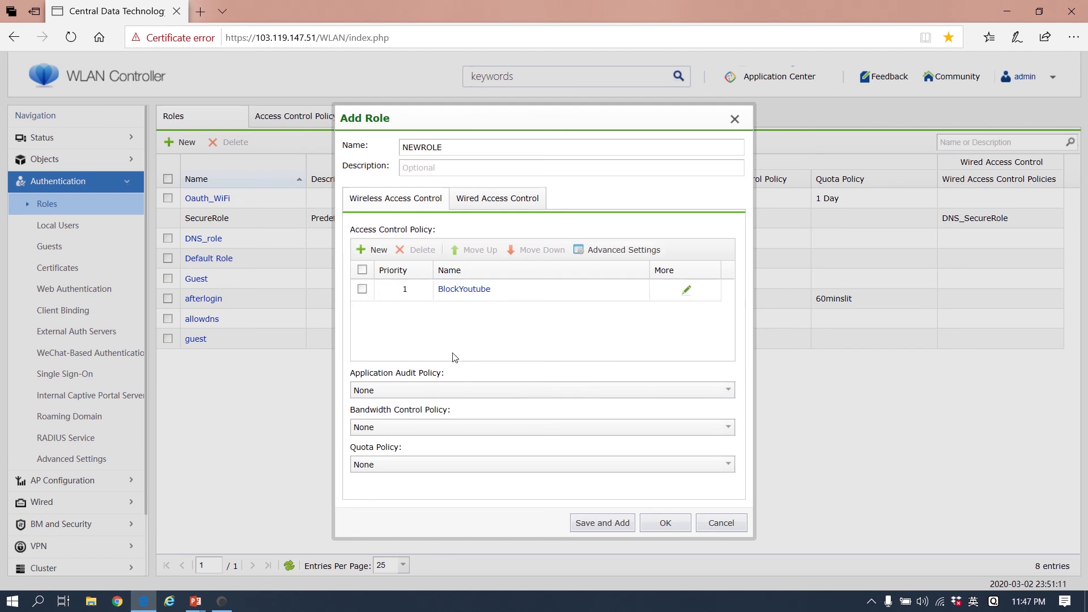
# Assign the Audit, Limit 5 Mbps and 1H1G policies to NEWROLE.
pyautogui.click(407, 394)
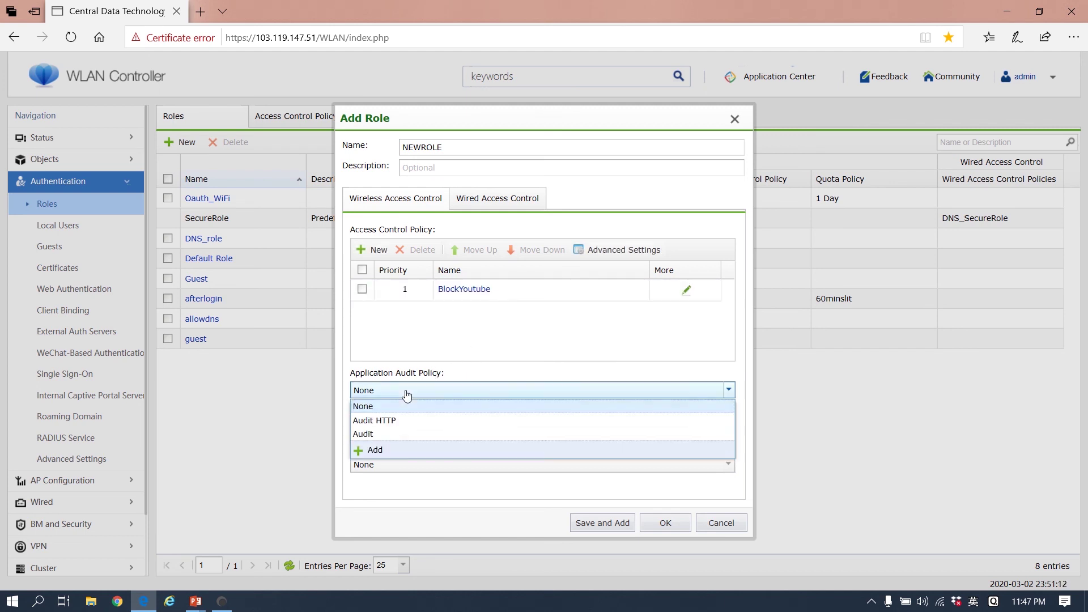
pyautogui.click(386, 434)
pyautogui.click(419, 434)
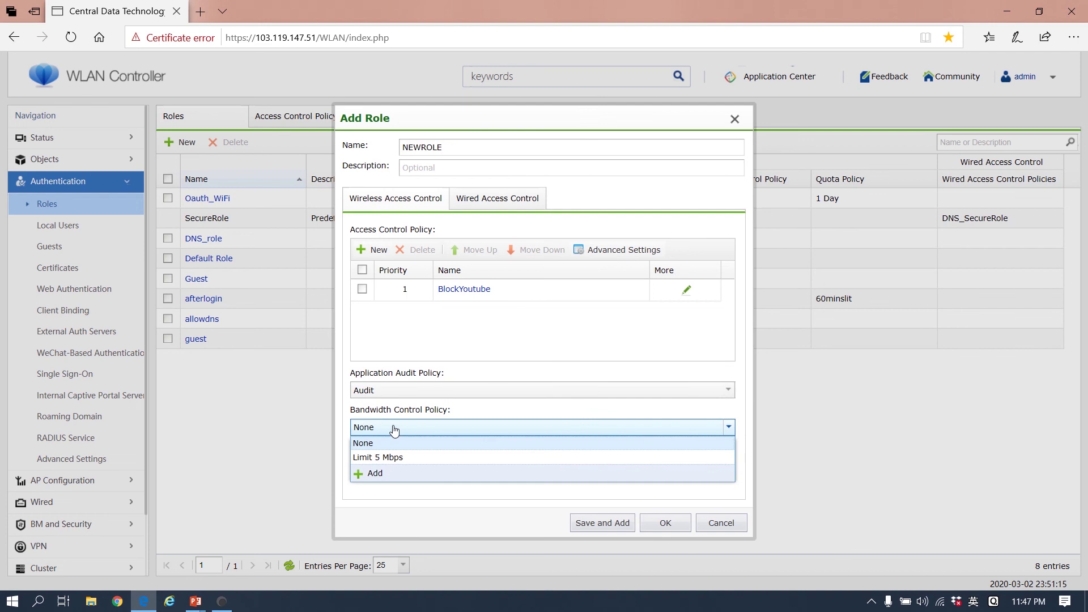
pyautogui.click(388, 457)
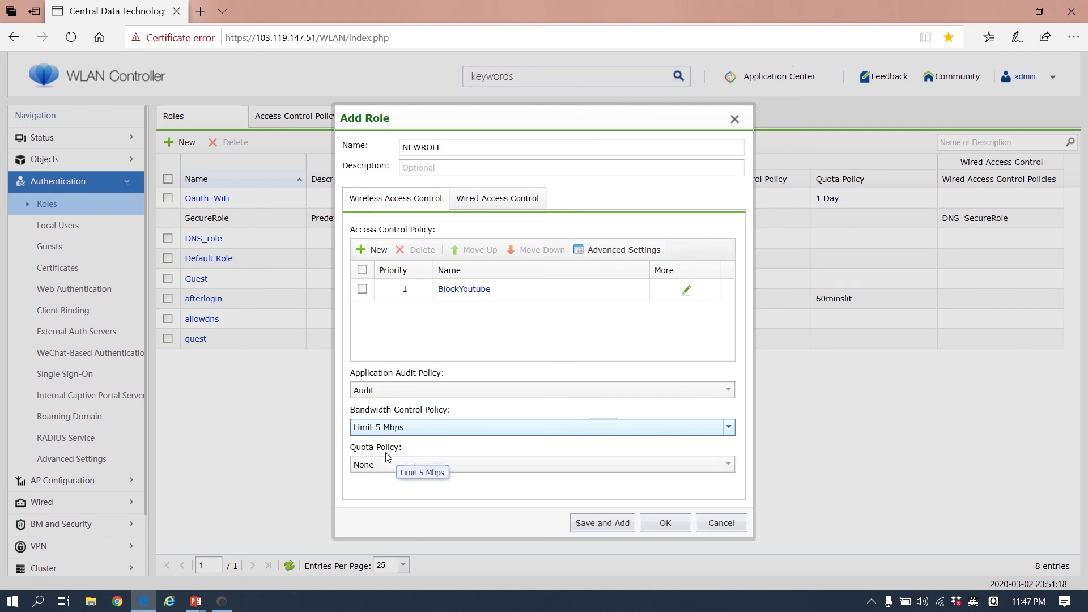
pyautogui.click(420, 465)
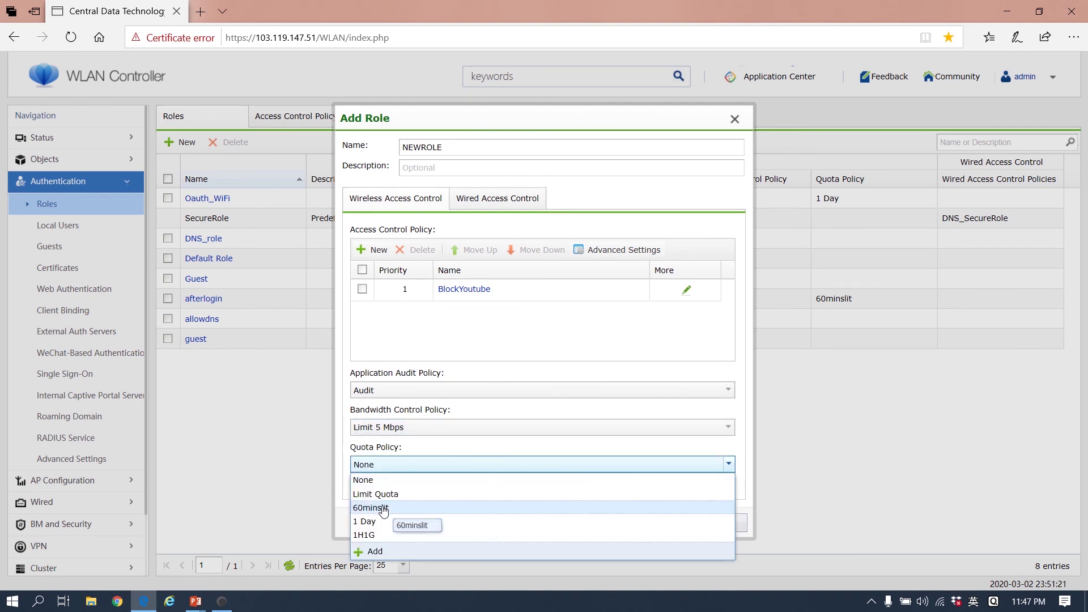
pyautogui.click(379, 536)
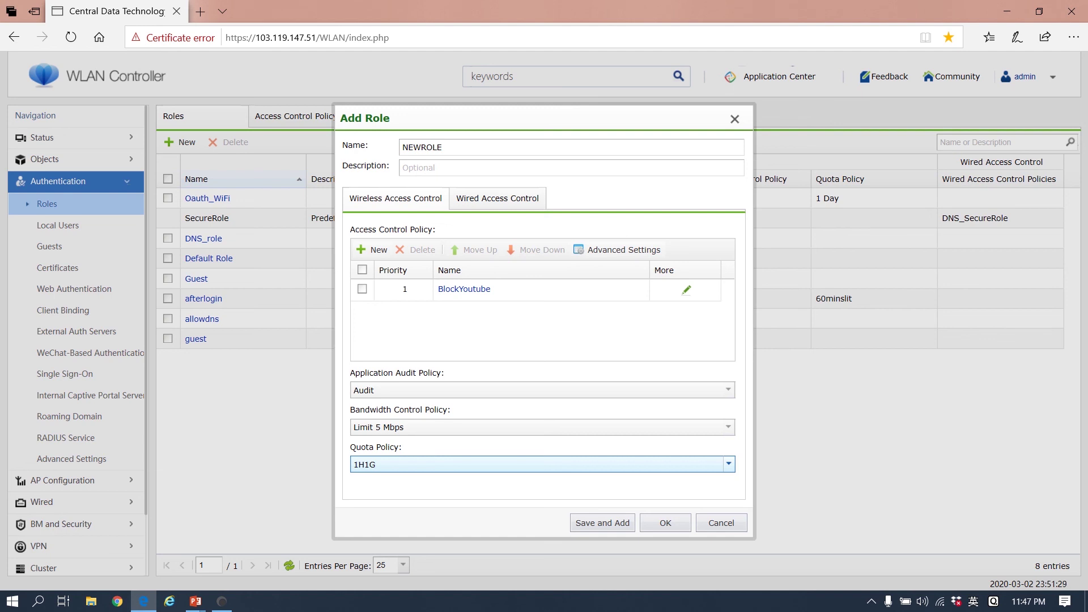
pyautogui.moveTo(442, 147); pyautogui.dragTo(401, 147)
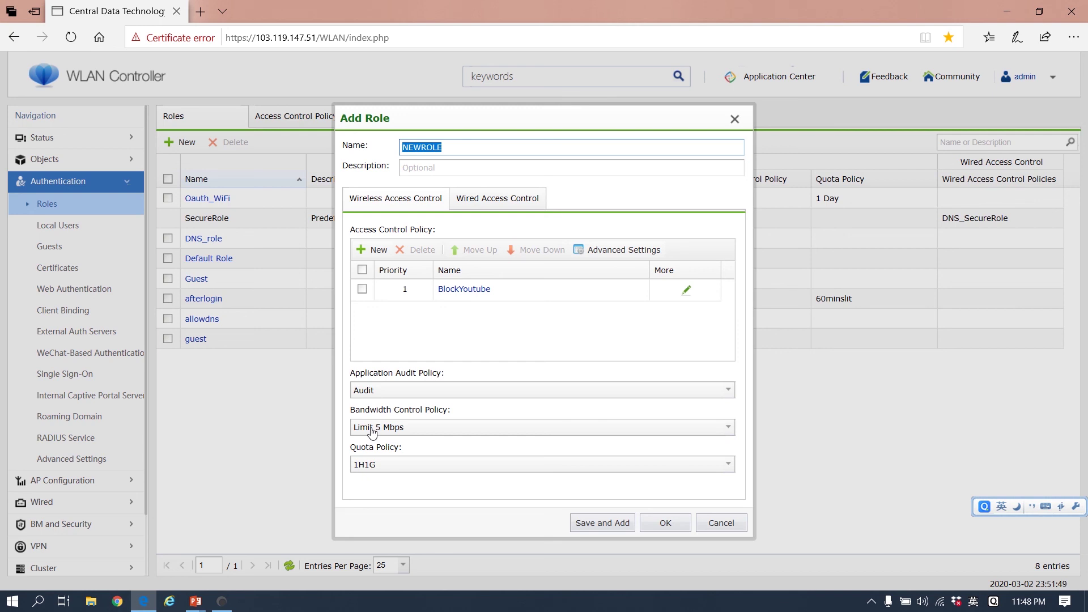
# Save NEWROLE and open the Sundray WLAN's edit settings.
pyautogui.click(674, 530)
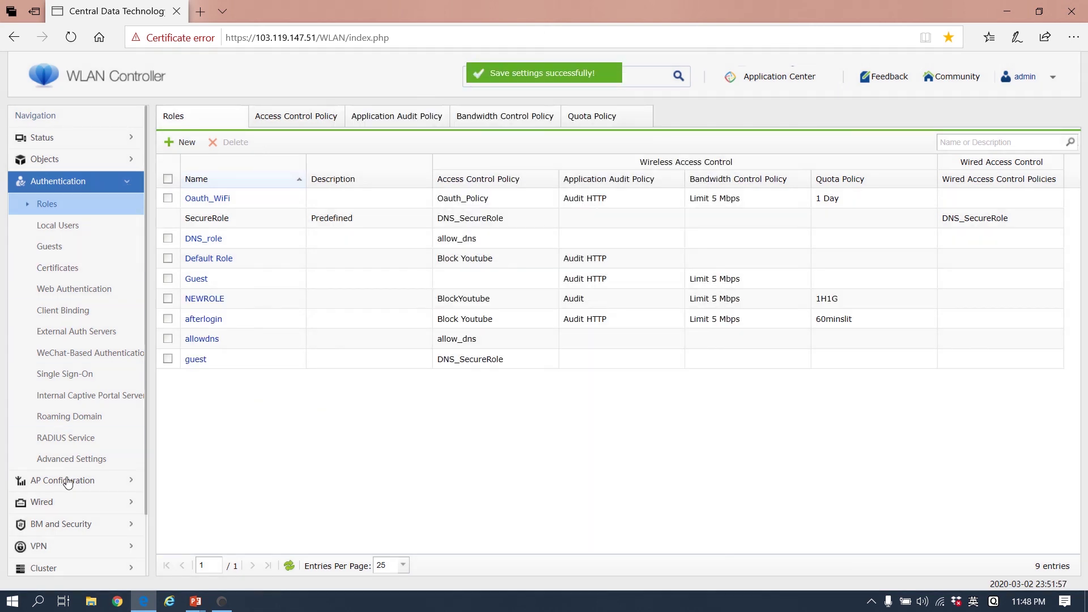
pyautogui.click(67, 481)
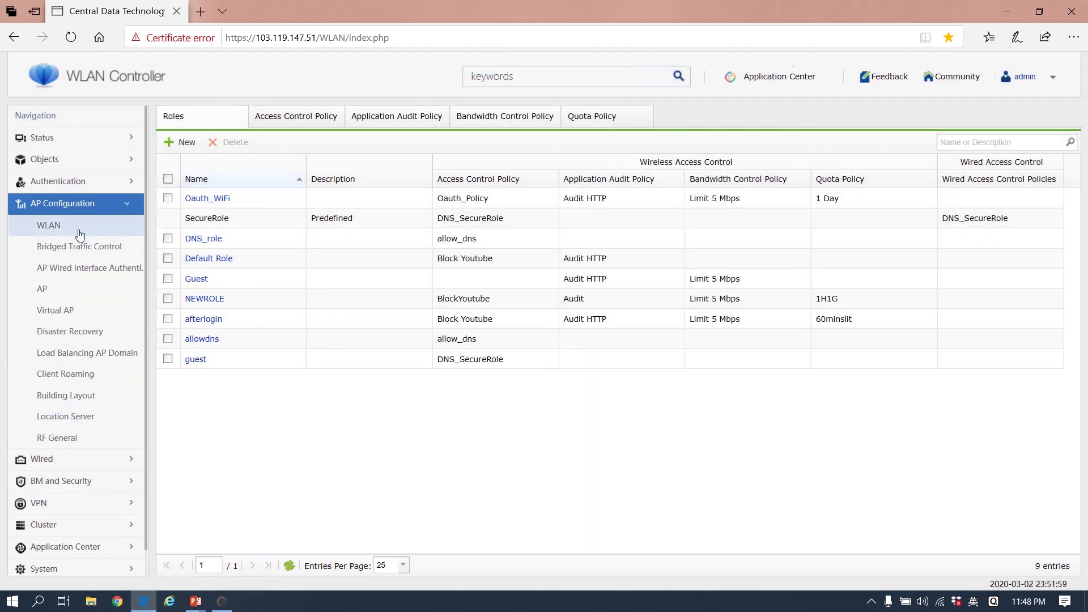
pyautogui.click(80, 234)
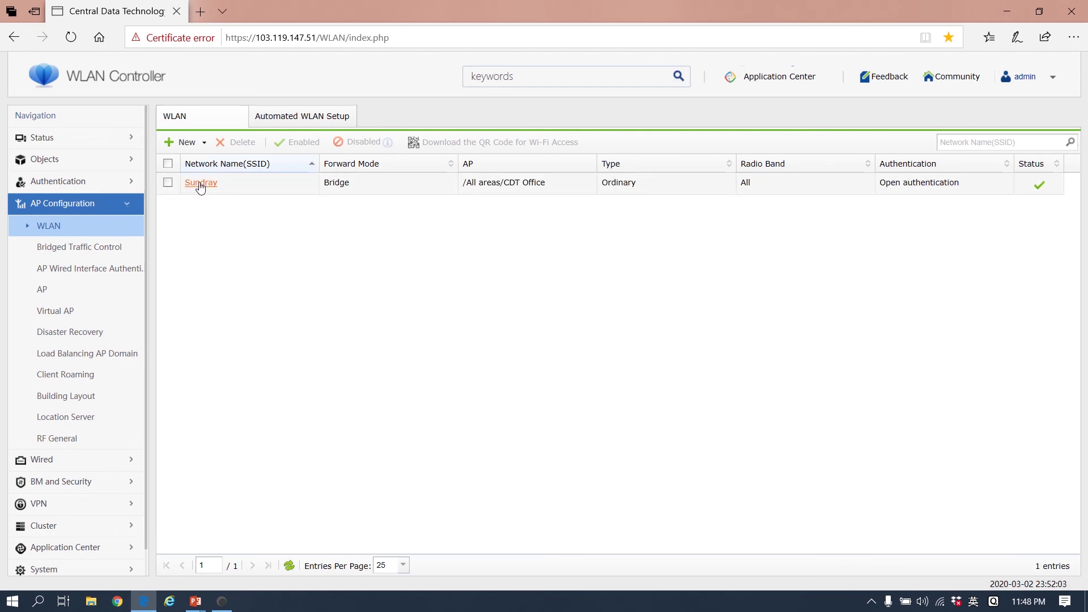
pyautogui.click(200, 183)
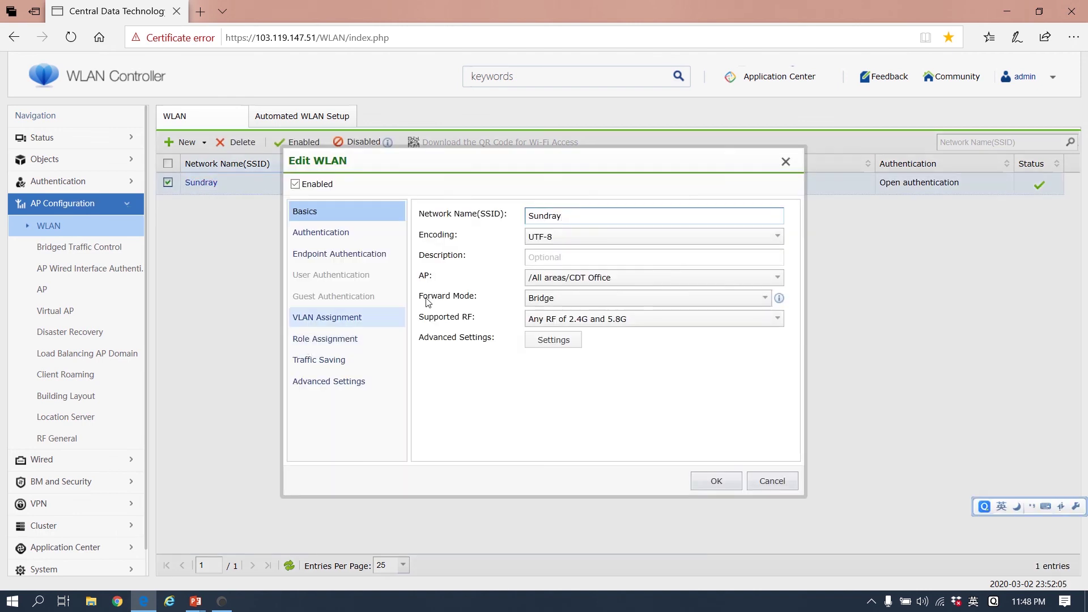
# Step through Authentication, Endpoint Authentication and VLAN Assignment to Role Assignment.
pyautogui.click(343, 237)
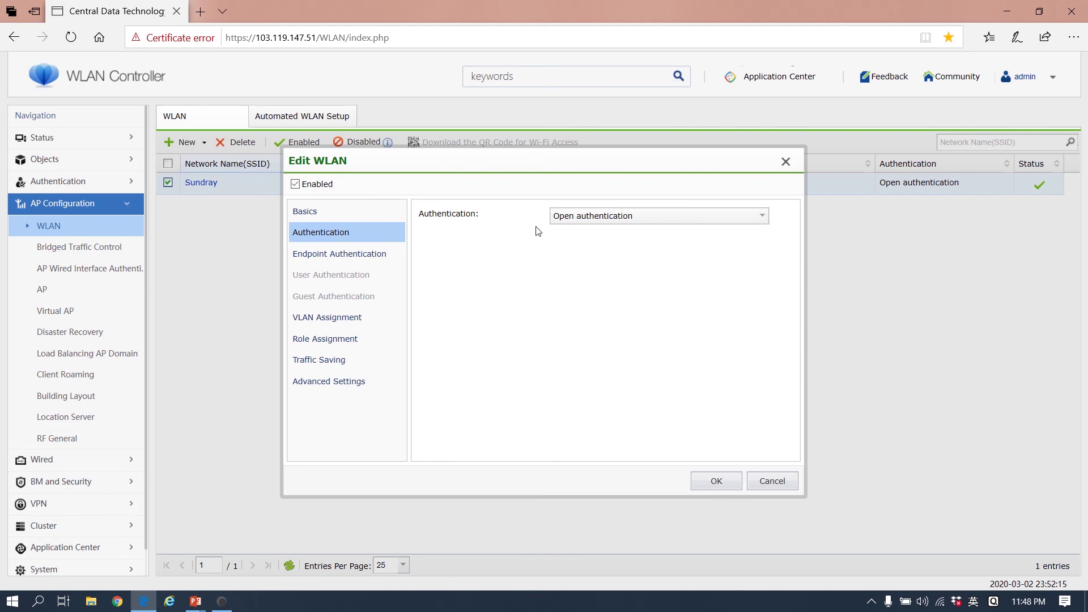
pyautogui.click(348, 256)
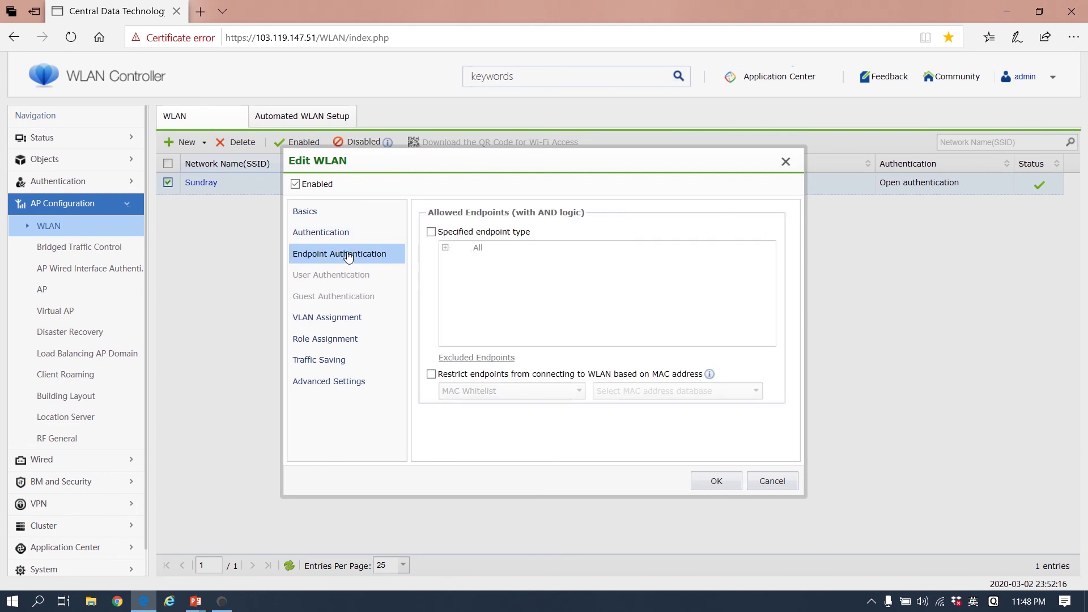
pyautogui.click(329, 321)
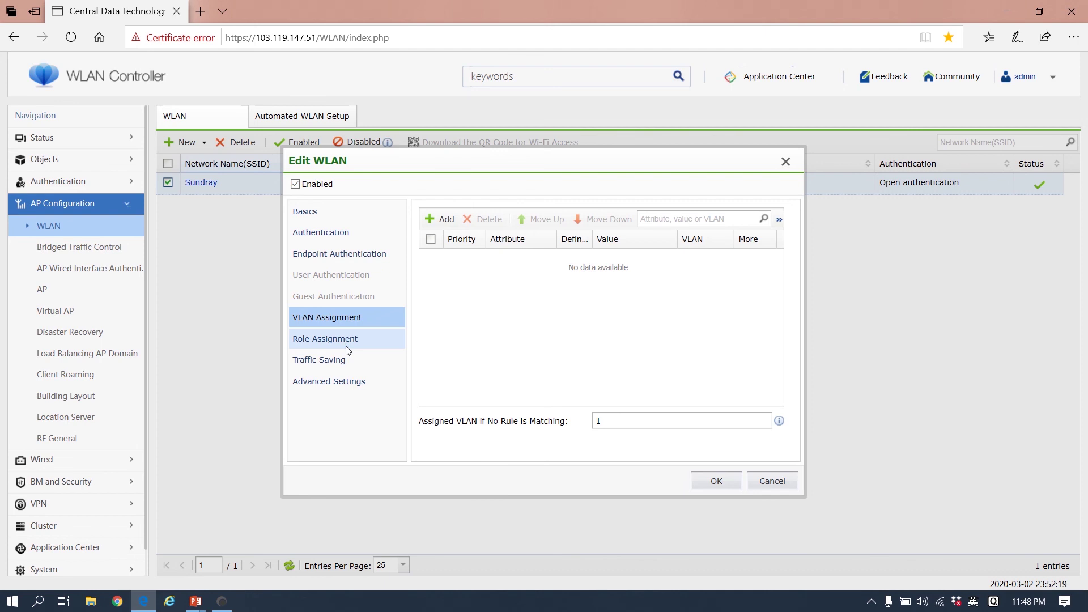
pyautogui.click(347, 346)
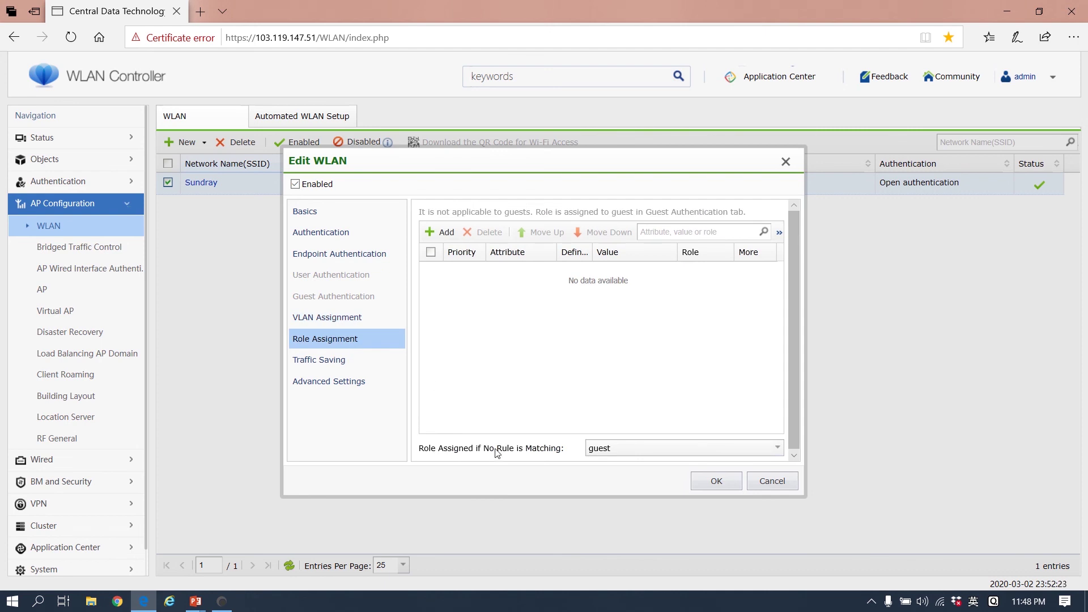
# Start a new role rule with a Location > AP > is condition.
pyautogui.click(443, 233)
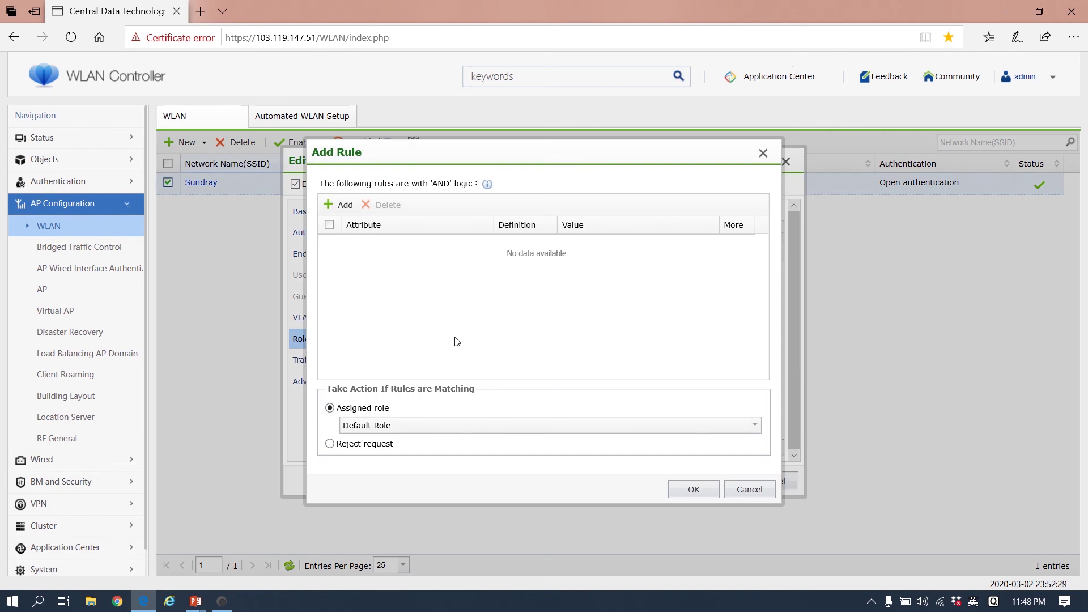
pyautogui.click(348, 207)
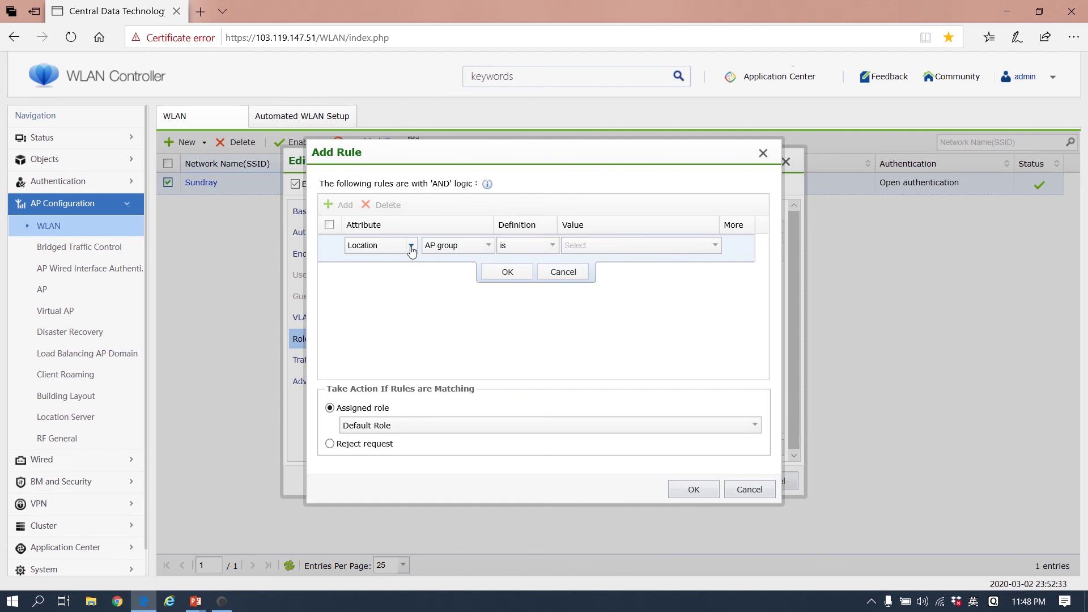
pyautogui.click(411, 247)
pyautogui.click(412, 246)
pyautogui.click(411, 247)
pyautogui.click(411, 247)
pyautogui.click(484, 247)
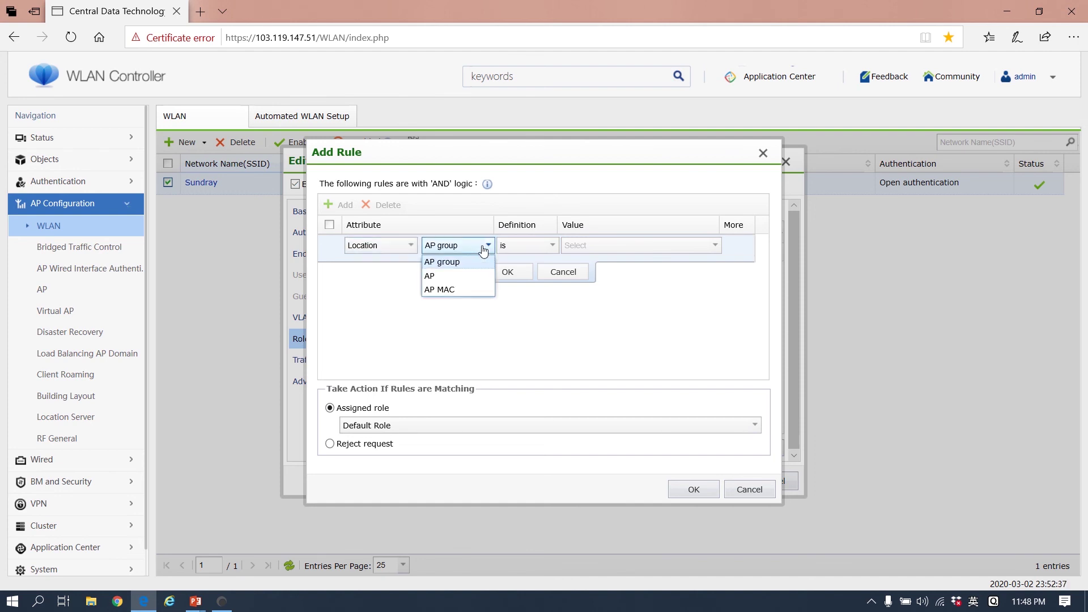
pyautogui.click(483, 250)
pyautogui.click(483, 250)
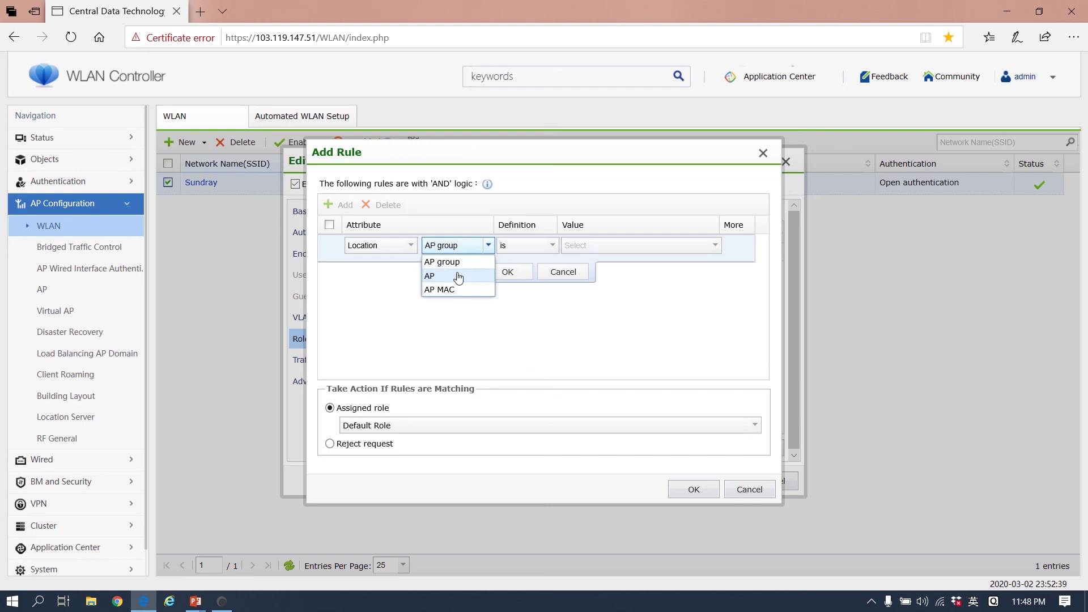
pyautogui.click(453, 277)
pyautogui.click(538, 254)
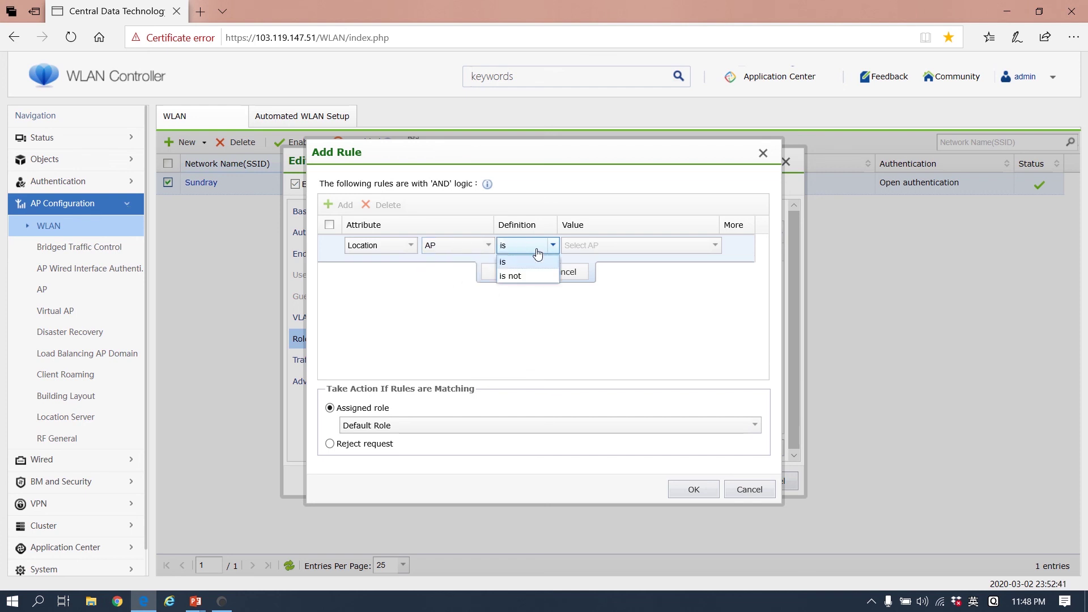
pyautogui.click(538, 254)
# Pick AP 70_3A_73_00_16_02 under All areas/CDT Office/CDT and save the Default Role rule.
pyautogui.click(588, 247)
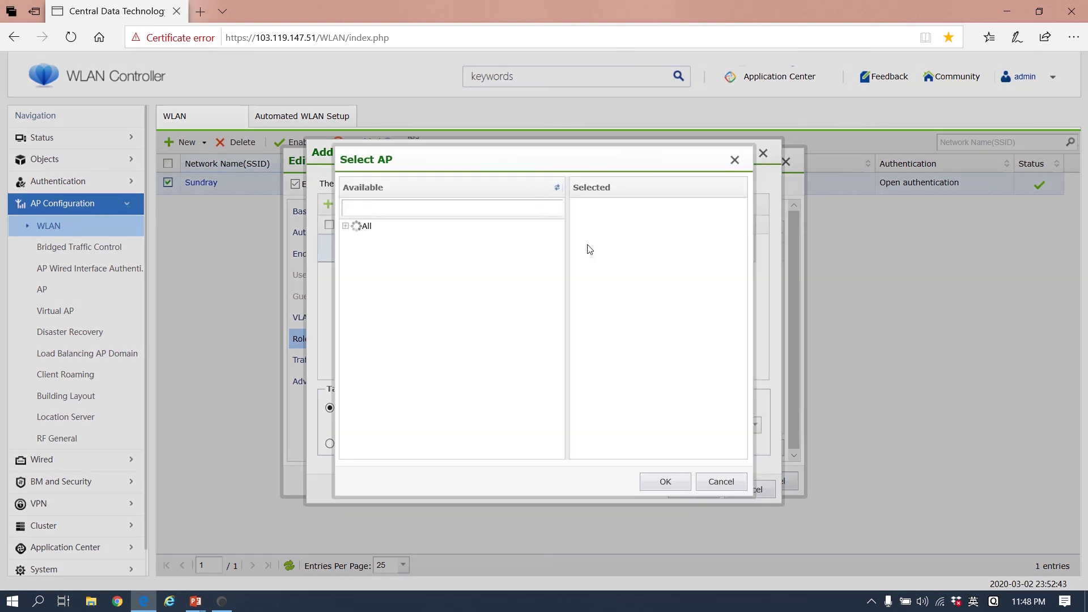
pyautogui.click(357, 239)
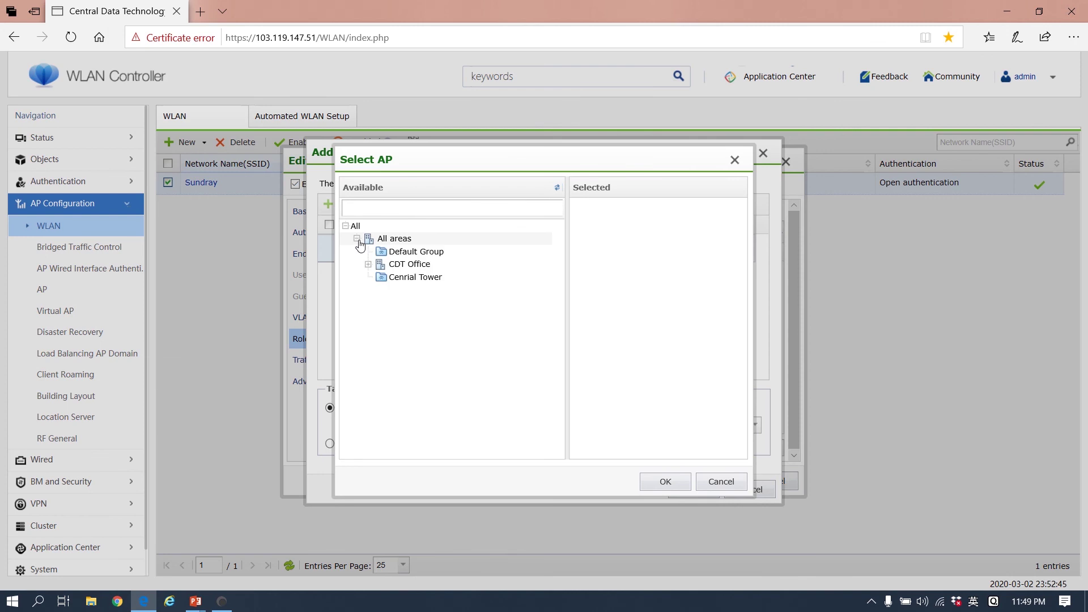
pyautogui.click(369, 264)
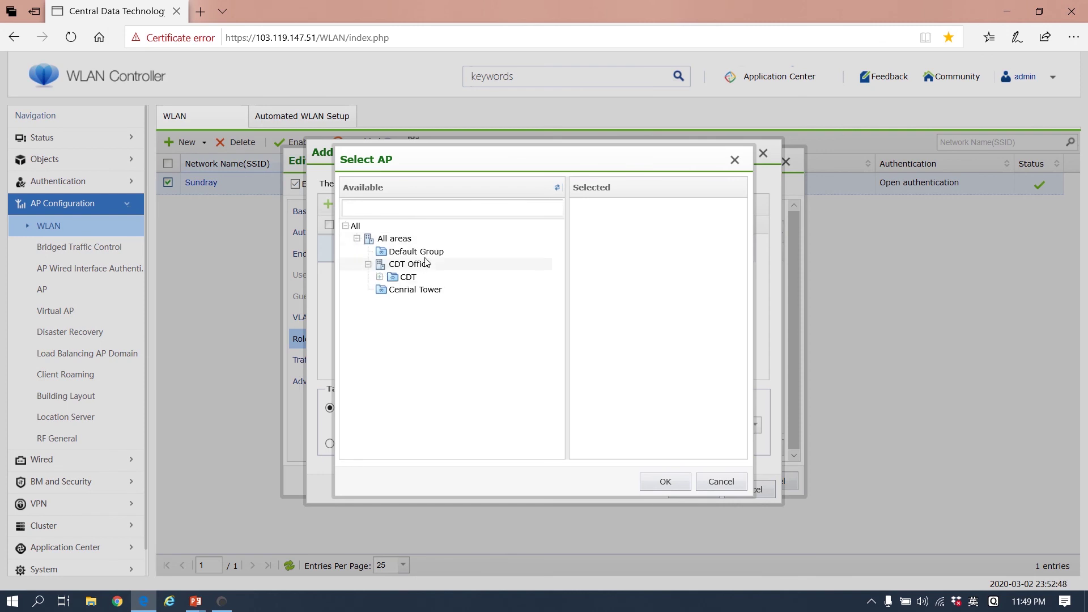
pyautogui.click(380, 277)
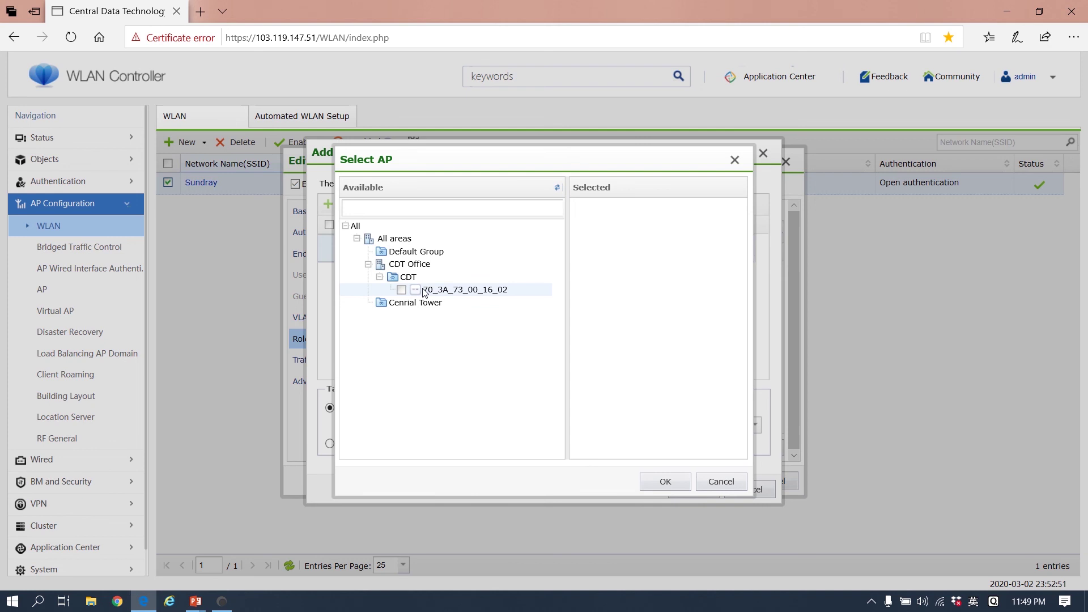
pyautogui.click(403, 290)
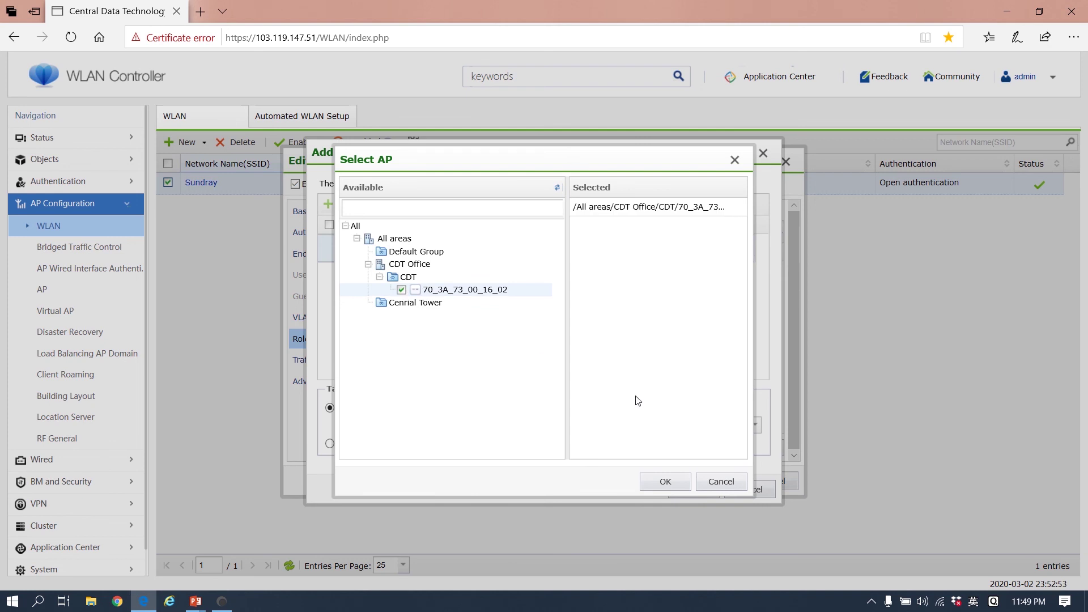
pyautogui.click(665, 481)
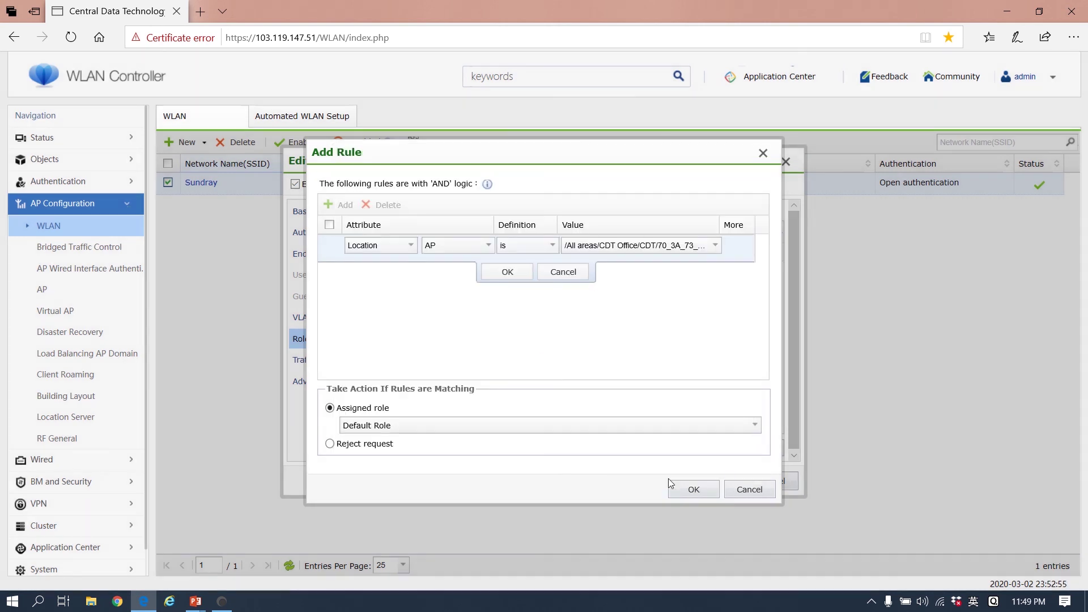
pyautogui.click(509, 274)
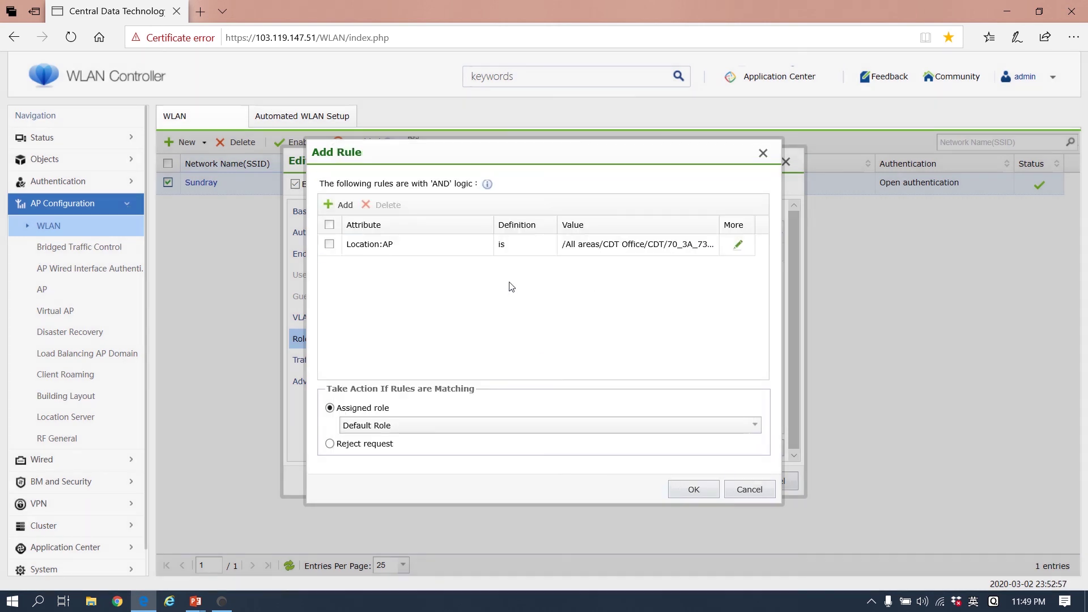
pyautogui.click(687, 493)
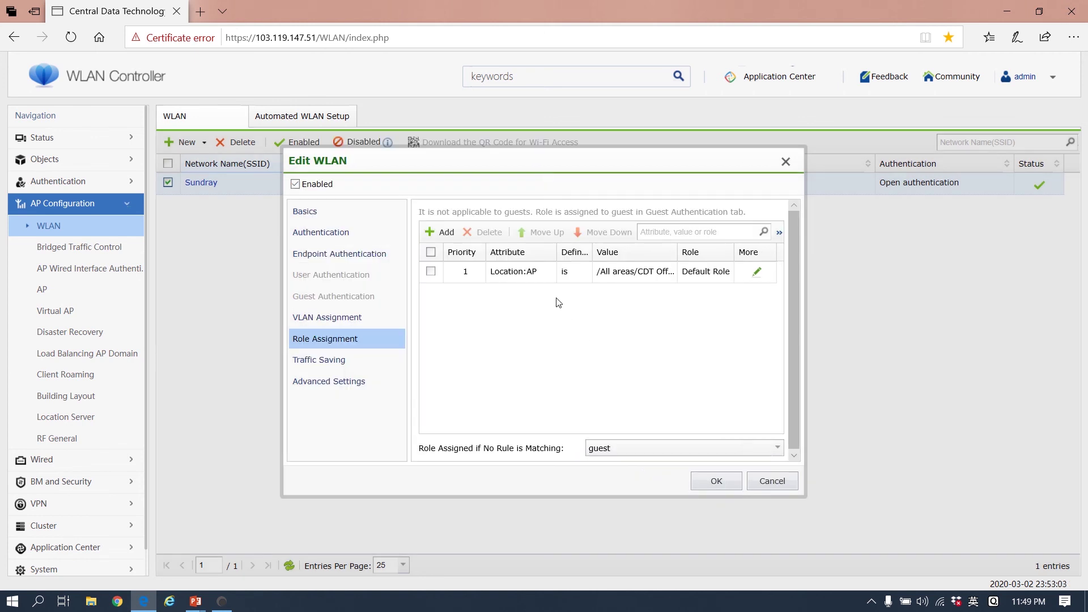
# Set 'Role Assigned if No Rule is Matching' to NEWROLE and save the WLAN settings.
pyautogui.moveTo(428, 455); pyautogui.dragTo(537, 458)
pyautogui.click(537, 458)
pyautogui.click(612, 455)
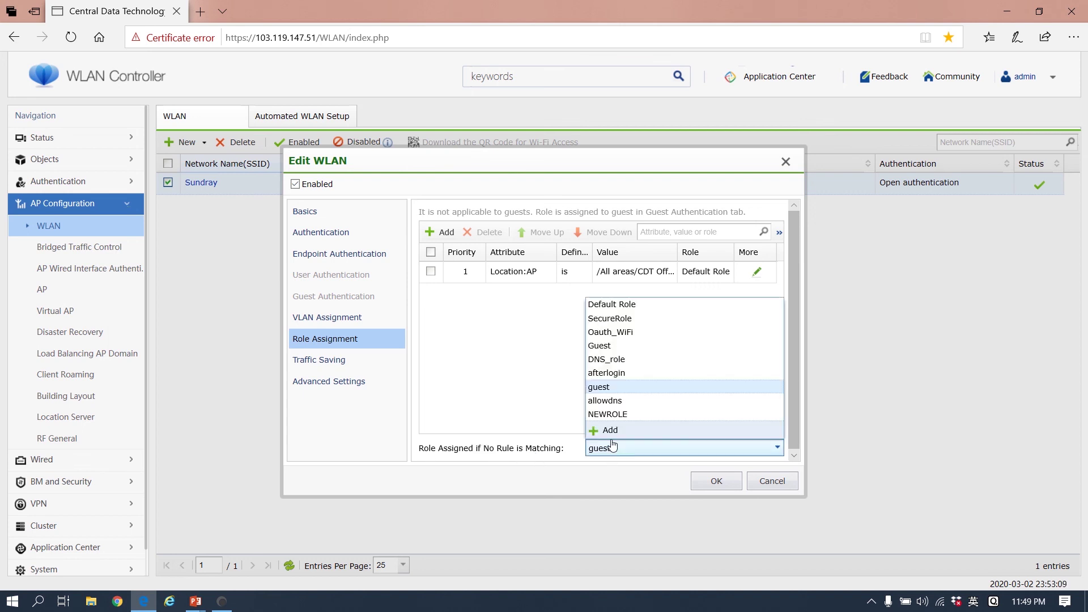
pyautogui.click(615, 418)
pyautogui.click(488, 458)
pyautogui.click(498, 466)
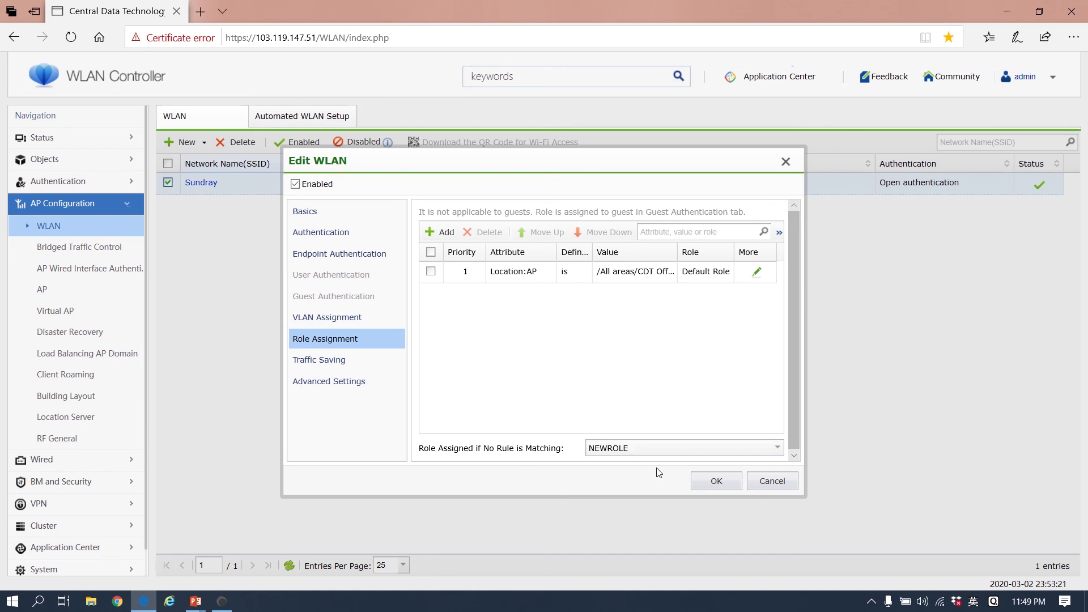
pyautogui.click(716, 480)
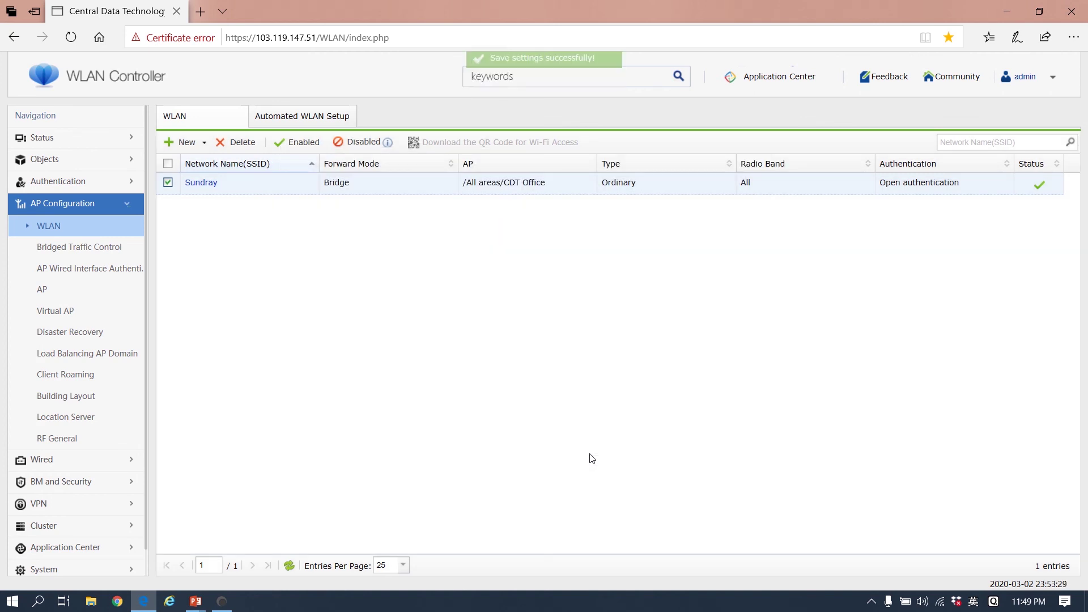
# Reopen the Sundray WLAN's Role Assignment to verify NEWROLE, then close it.
pyautogui.click(205, 184)
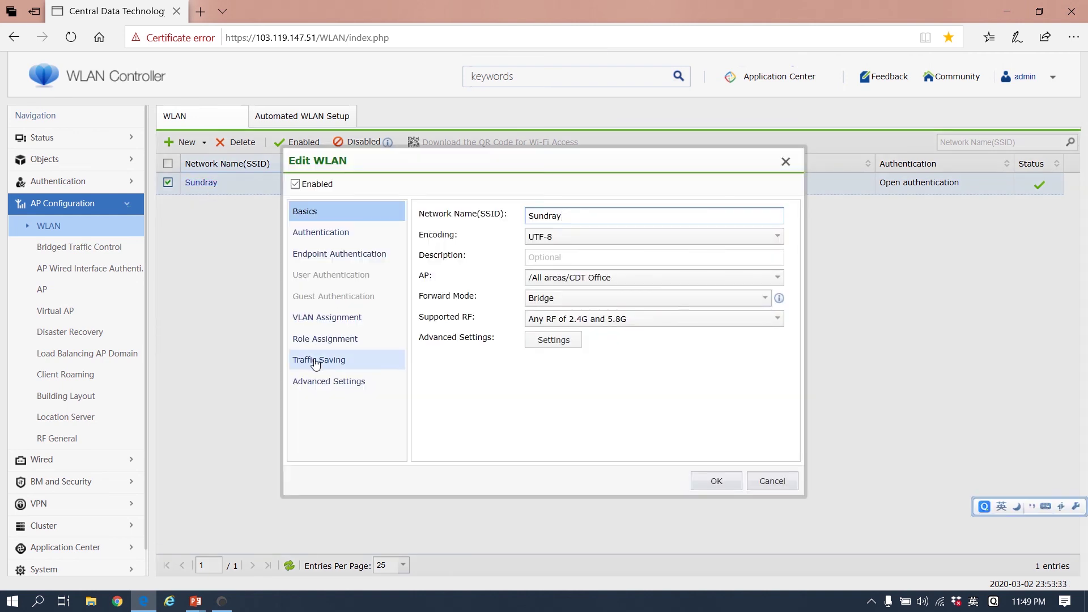
pyautogui.click(327, 342)
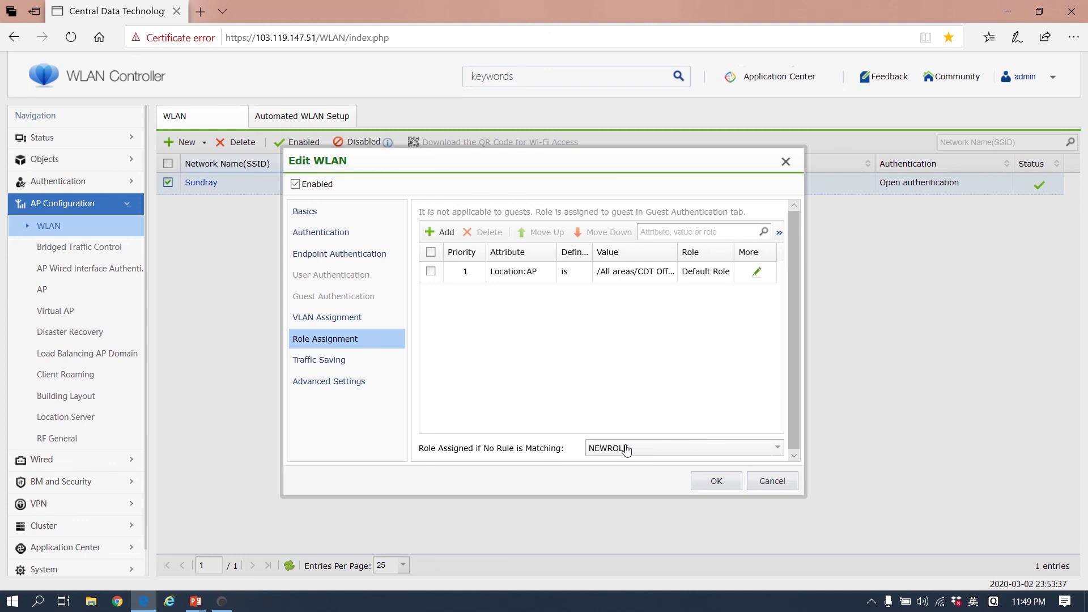
pyautogui.click(786, 164)
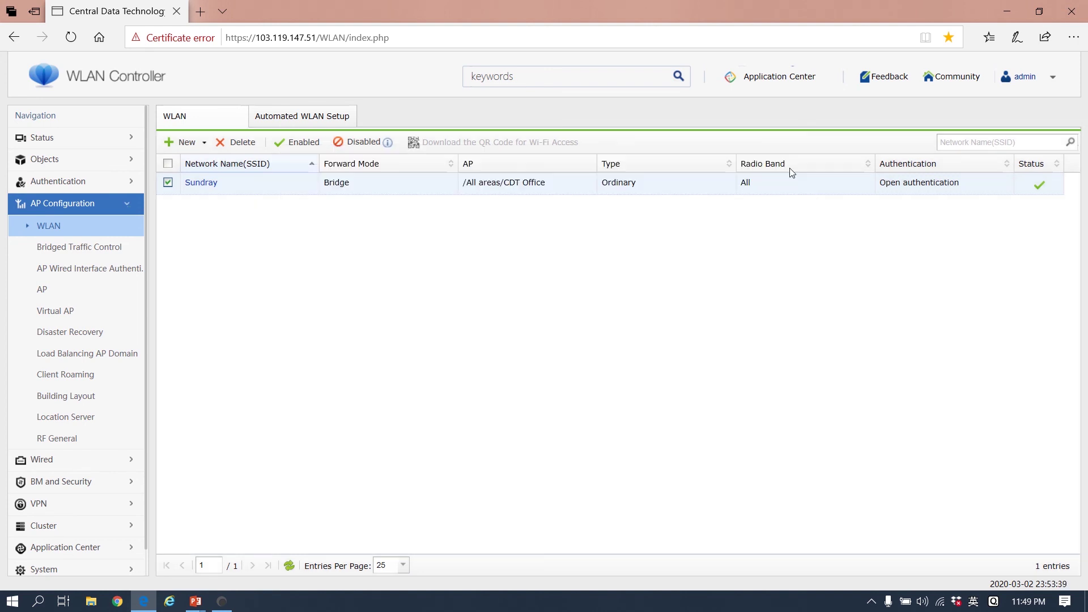
# Go to Authentication > Roles and highlight NEWROLE's BlockYoutube, Audit, Limit 5 Mbps and 1H1G policies.
pyautogui.click(92, 182)
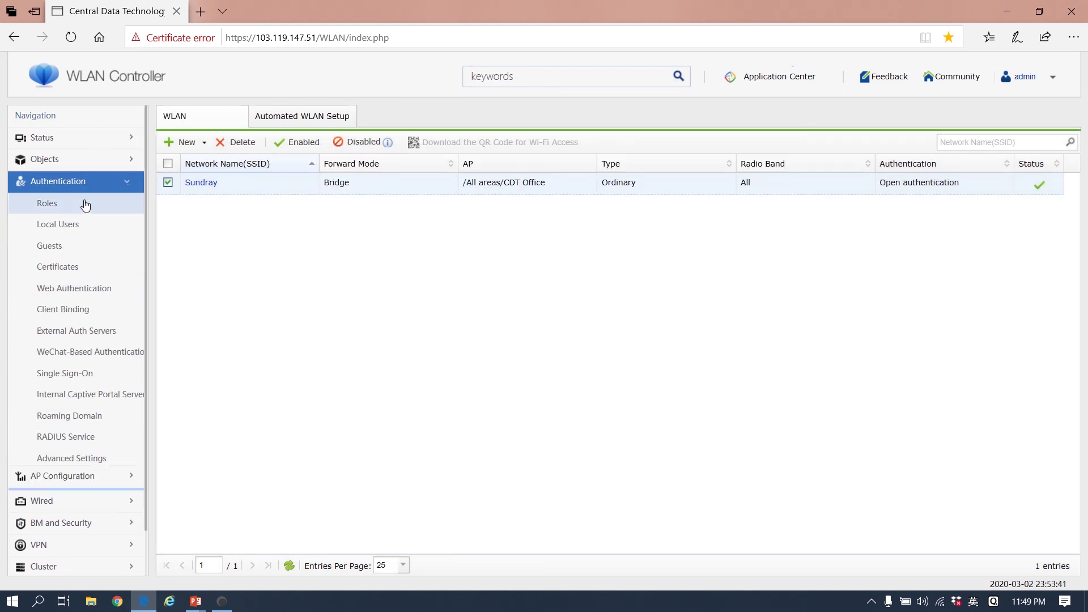
pyautogui.click(85, 208)
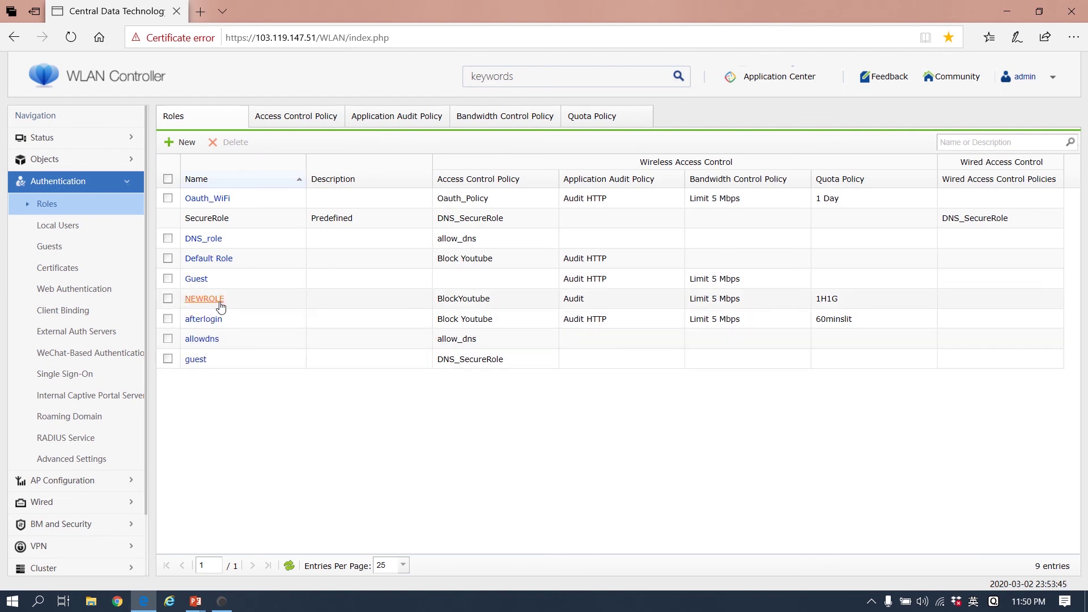
pyautogui.moveTo(436, 299); pyautogui.dragTo(611, 304)
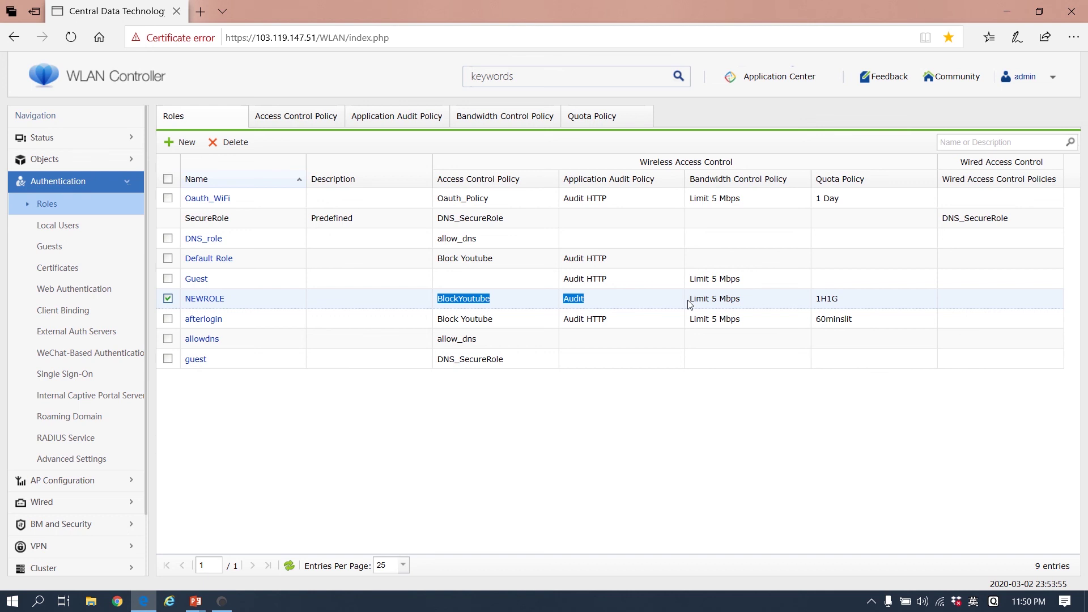
pyautogui.moveTo(689, 304); pyautogui.dragTo(850, 307)
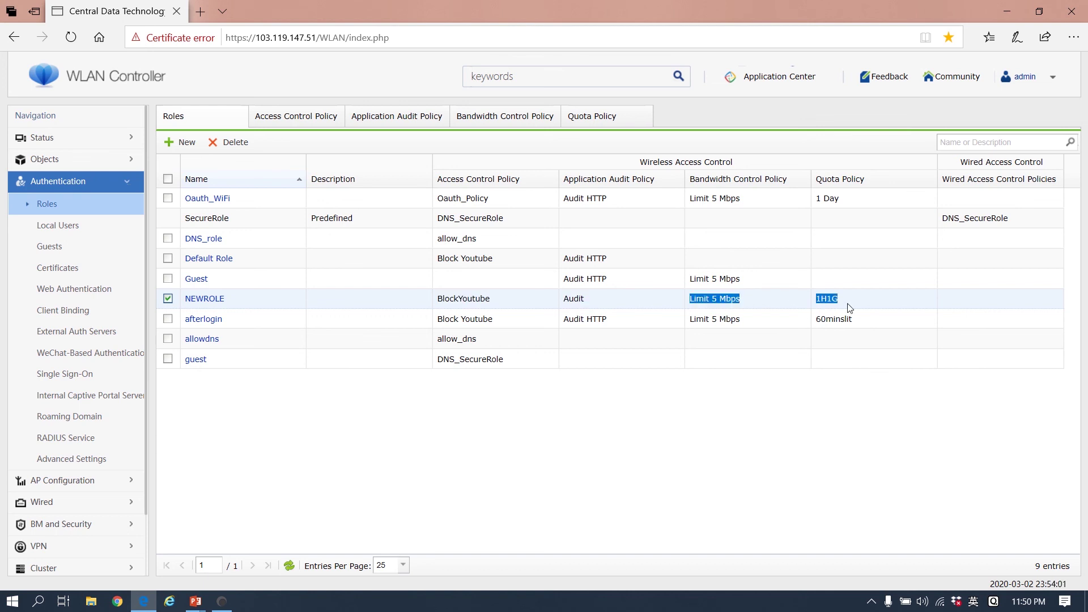
pyautogui.click(798, 428)
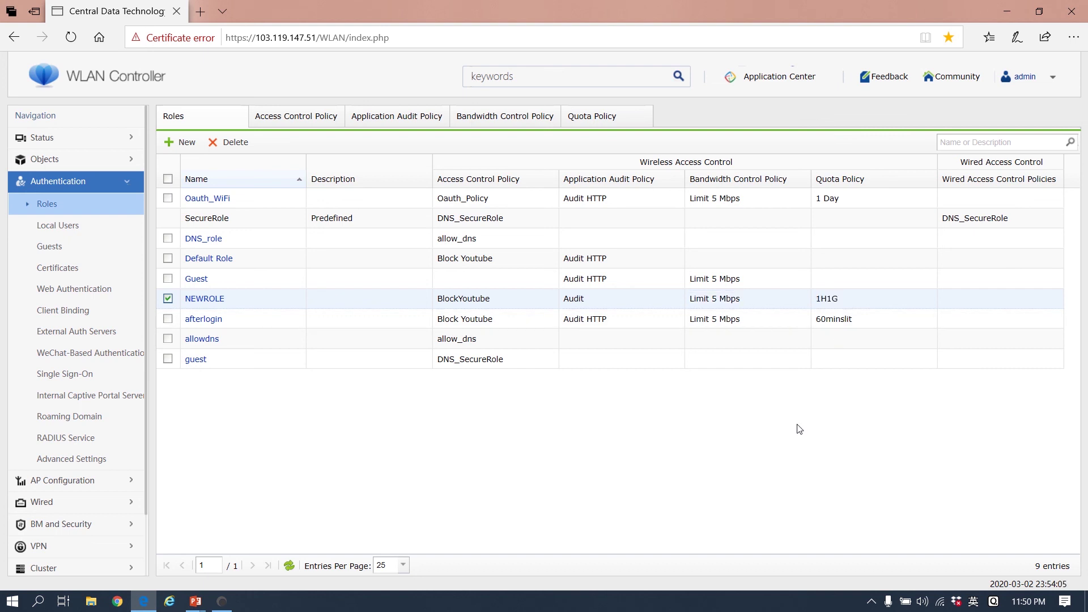